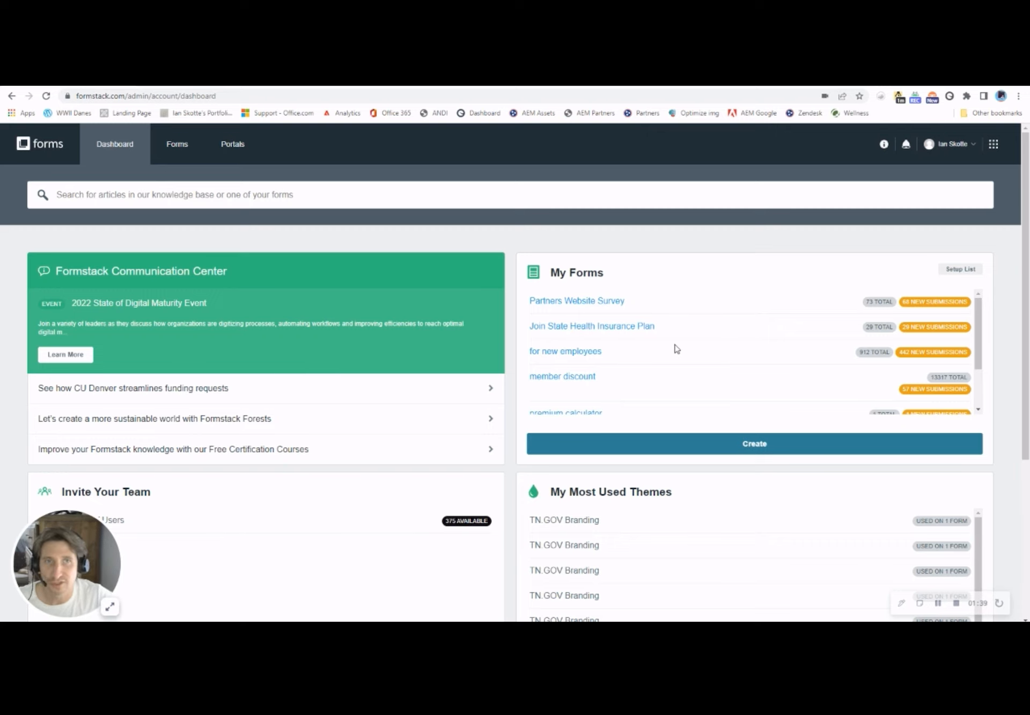
# Step: Start creating a new form and name it "abc survey 2022" with the URL ending abc_survey_2022
pyautogui.click(752, 450)
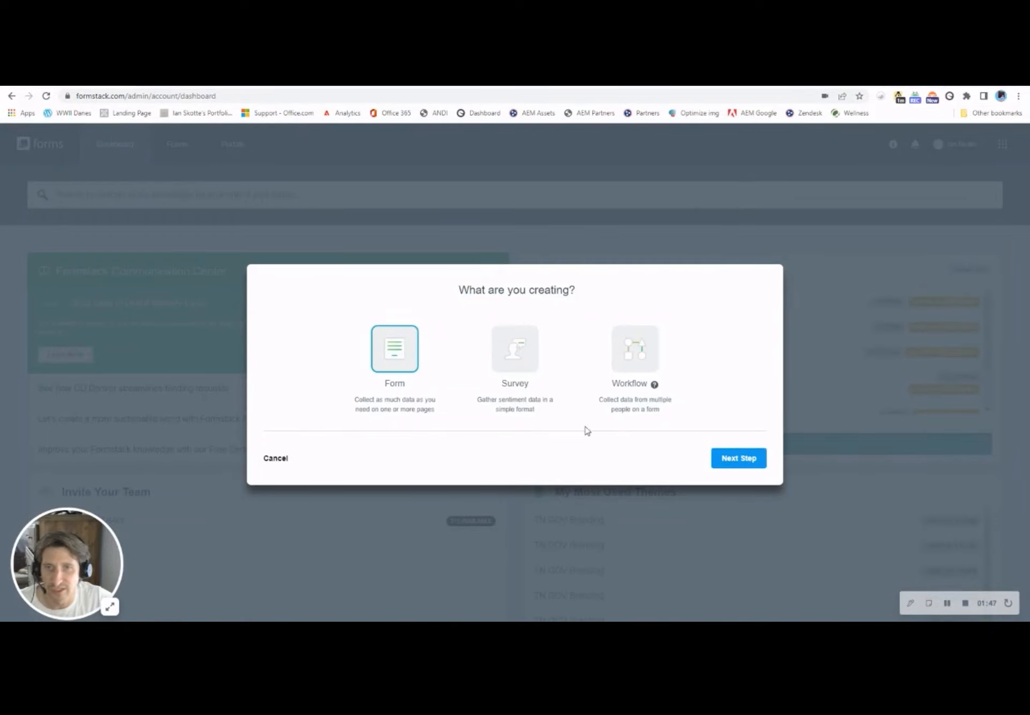
pyautogui.click(734, 462)
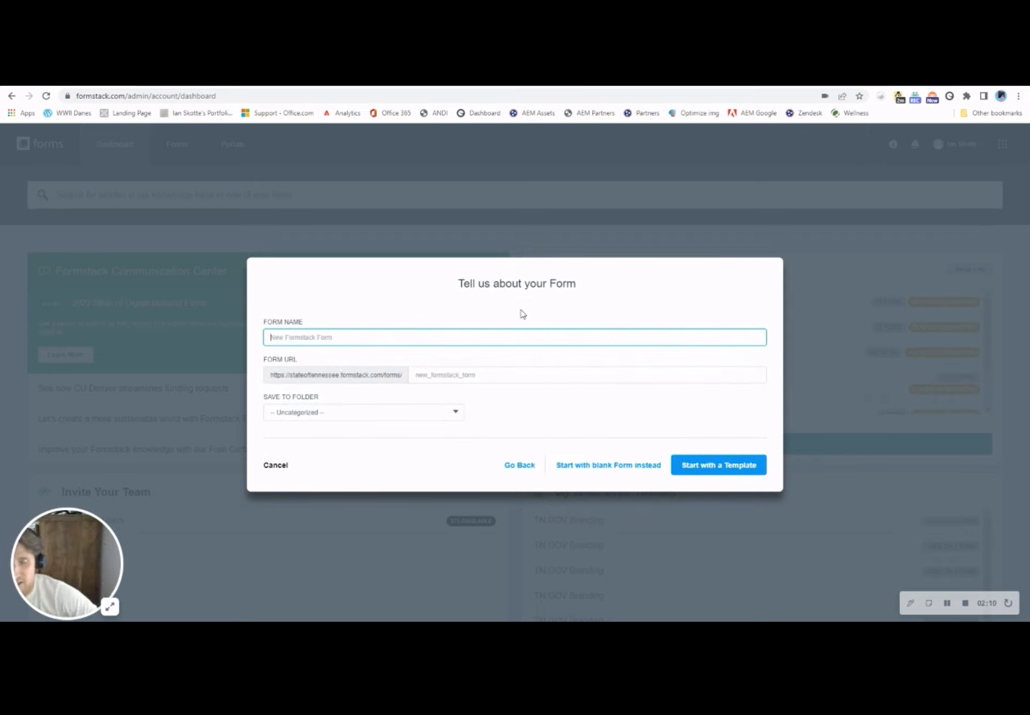
pyautogui.write('ns')
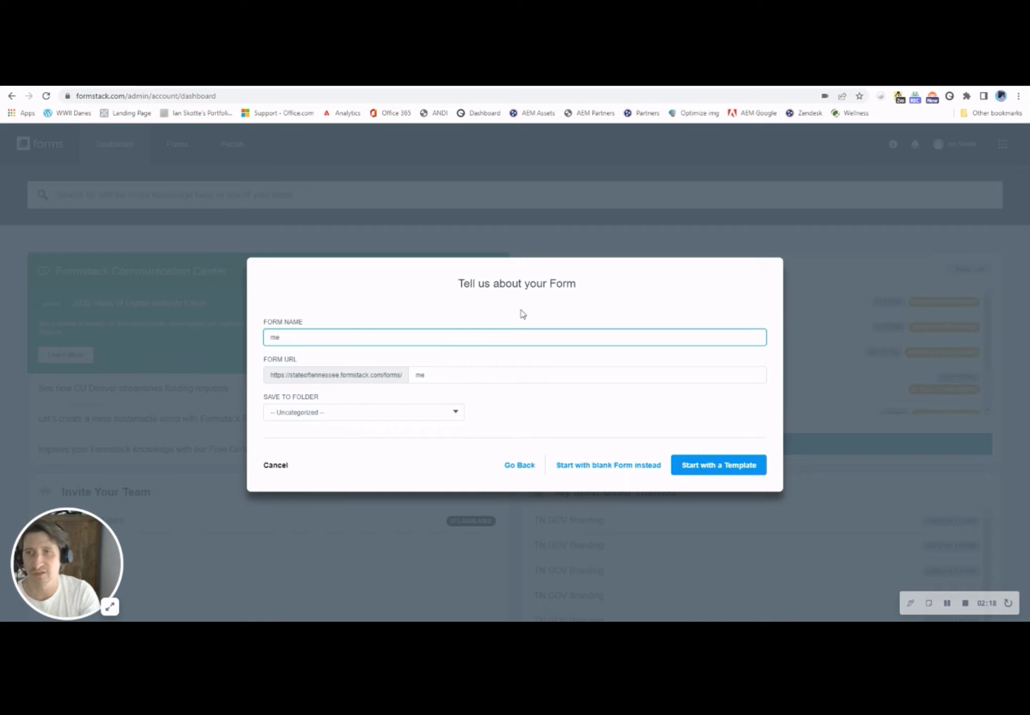
pyautogui.press('BackSpace')
pyautogui.press('BackSpace')
pyautogui.write('signup')
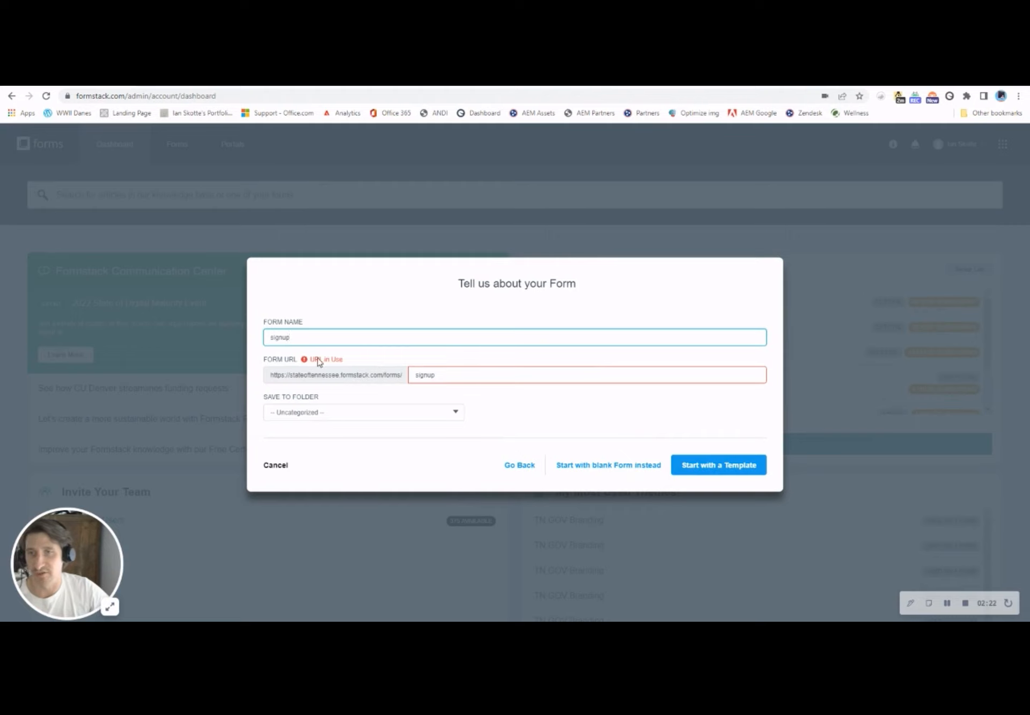
pyautogui.doubleClick(295, 342)
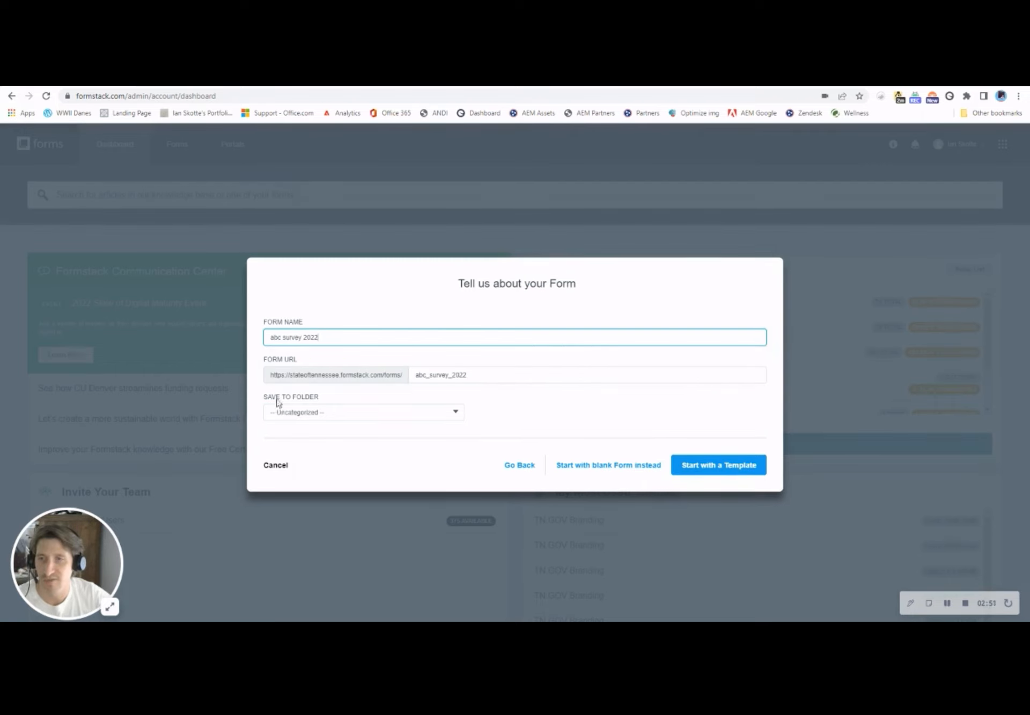
# Step: Keep the form in the Uncategorized folder and start it as a blank form instead of from a template
pyautogui.click(457, 413)
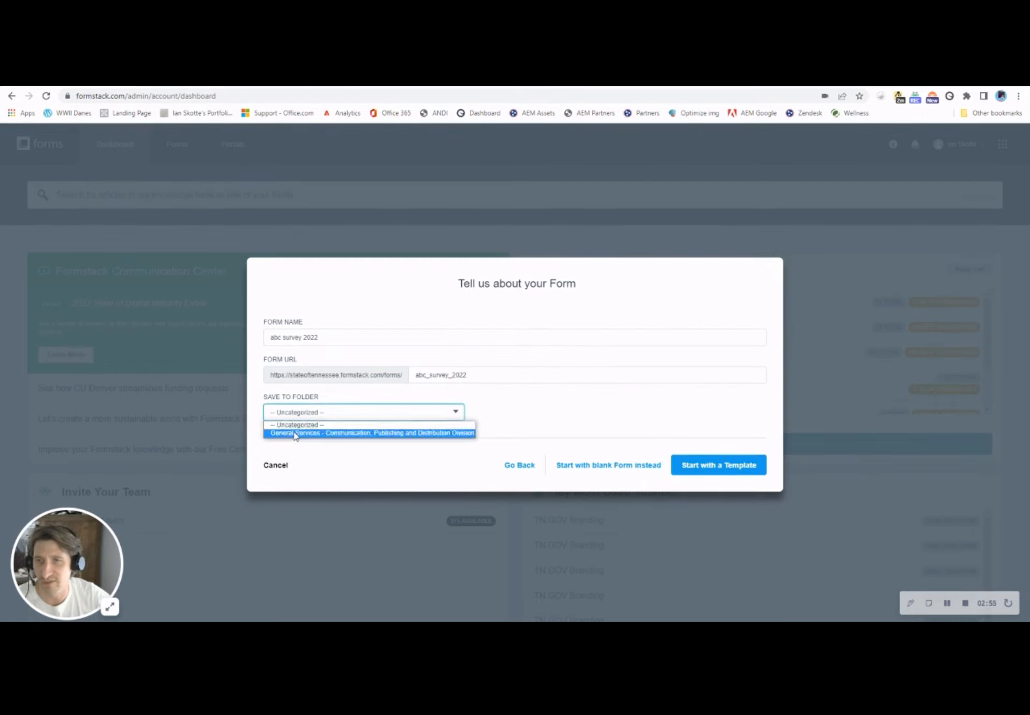
pyautogui.click(361, 445)
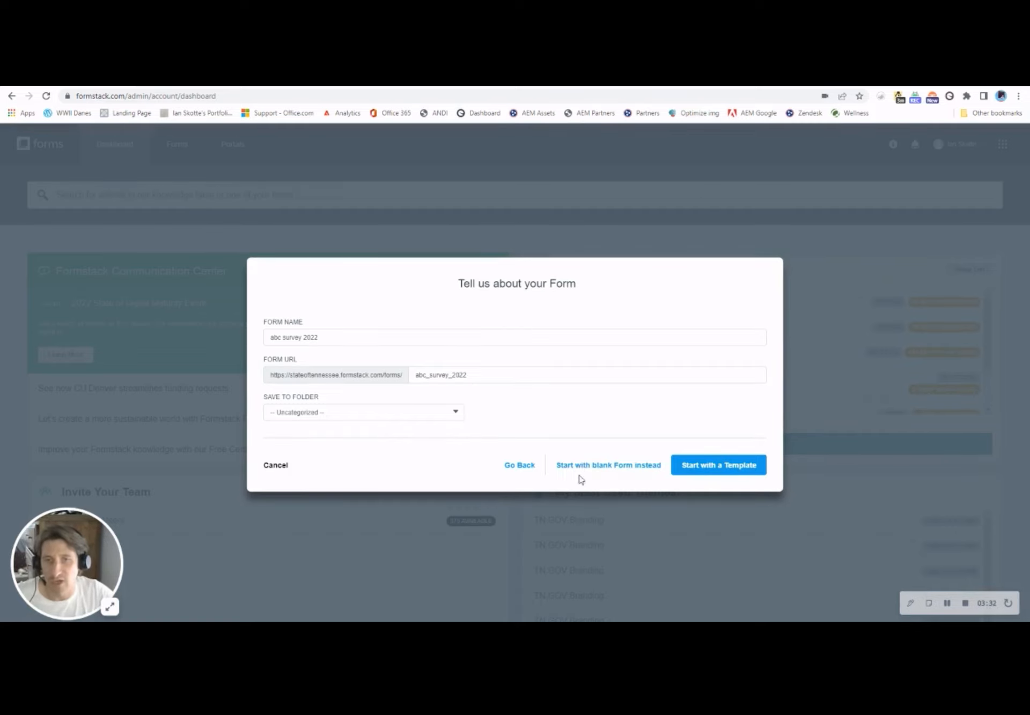
pyautogui.click(612, 466)
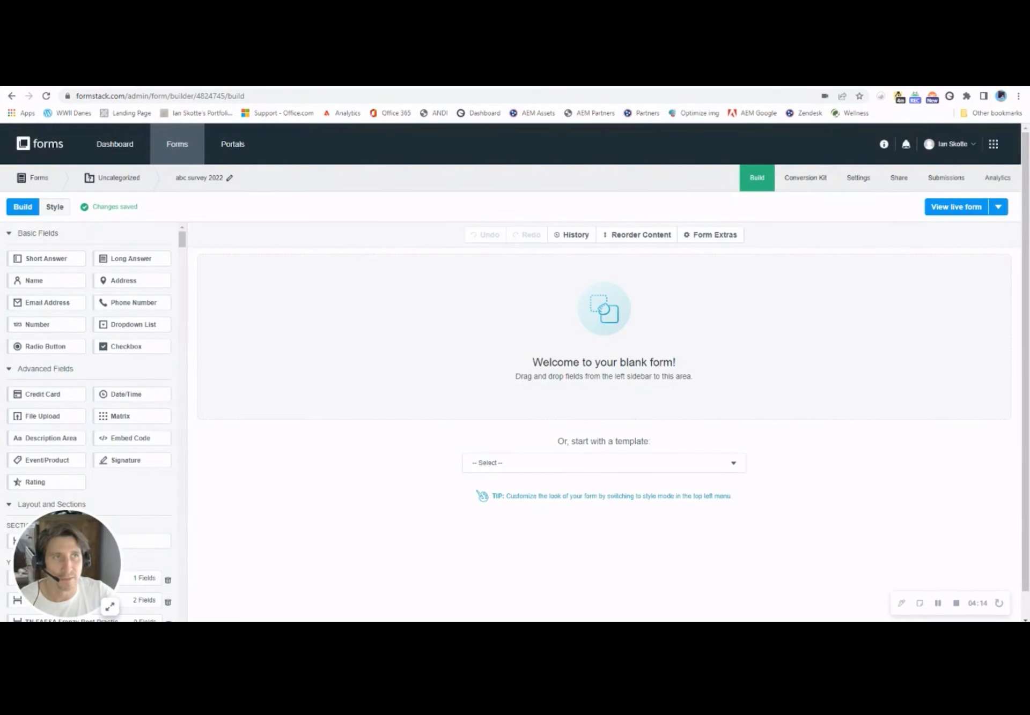
# Step: Add a Radio Button field to the blank form and label it "Please select your entity"
pyautogui.moveTo(1029, 133); pyautogui.dragTo(1029, 160)
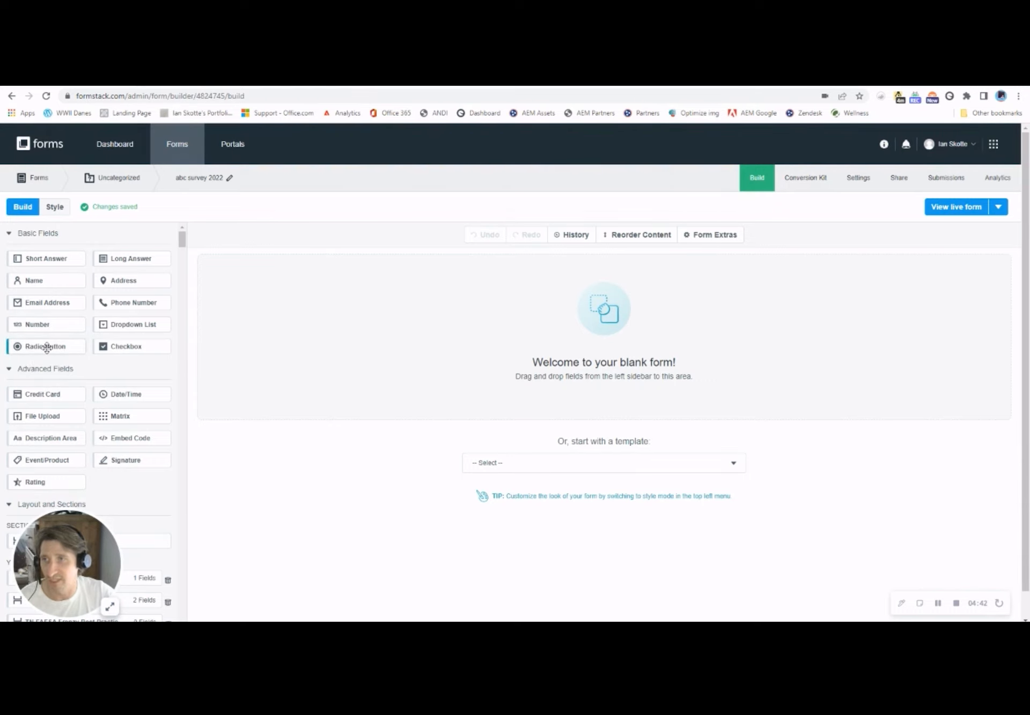
pyautogui.moveTo(47, 347); pyautogui.dragTo(249, 303)
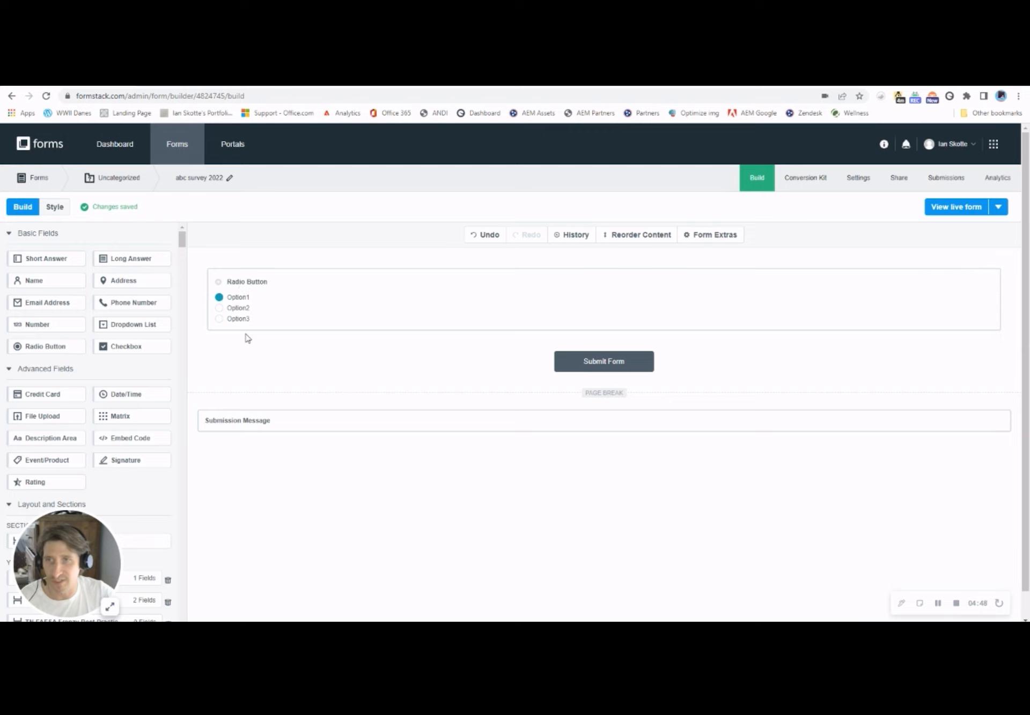
pyautogui.click(318, 305)
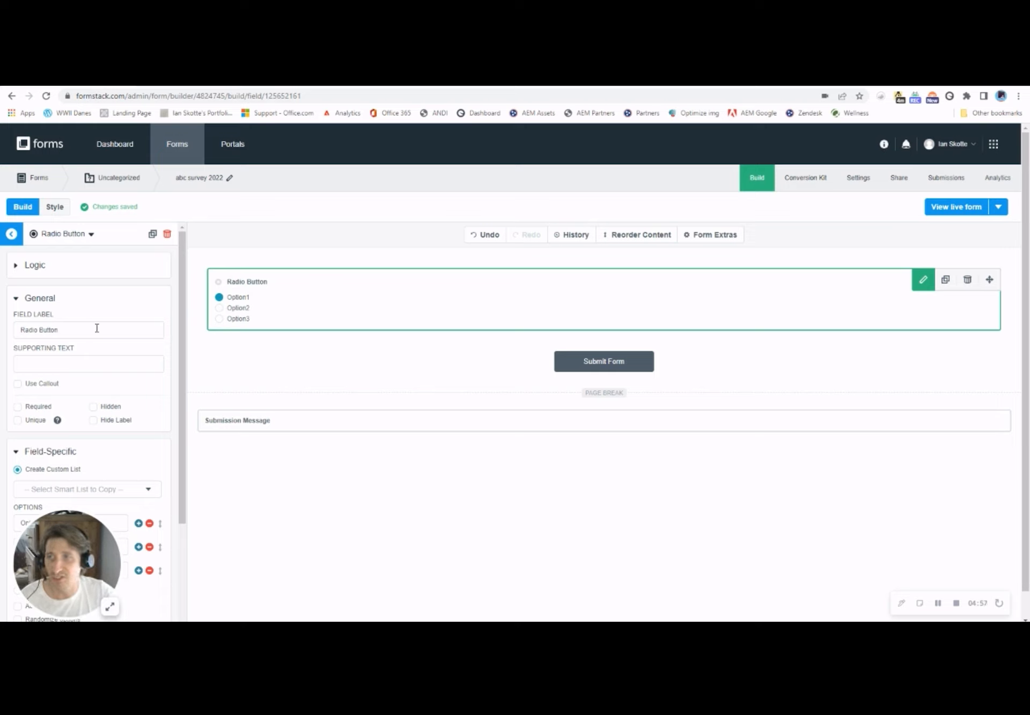
pyautogui.tripleClick(67, 330)
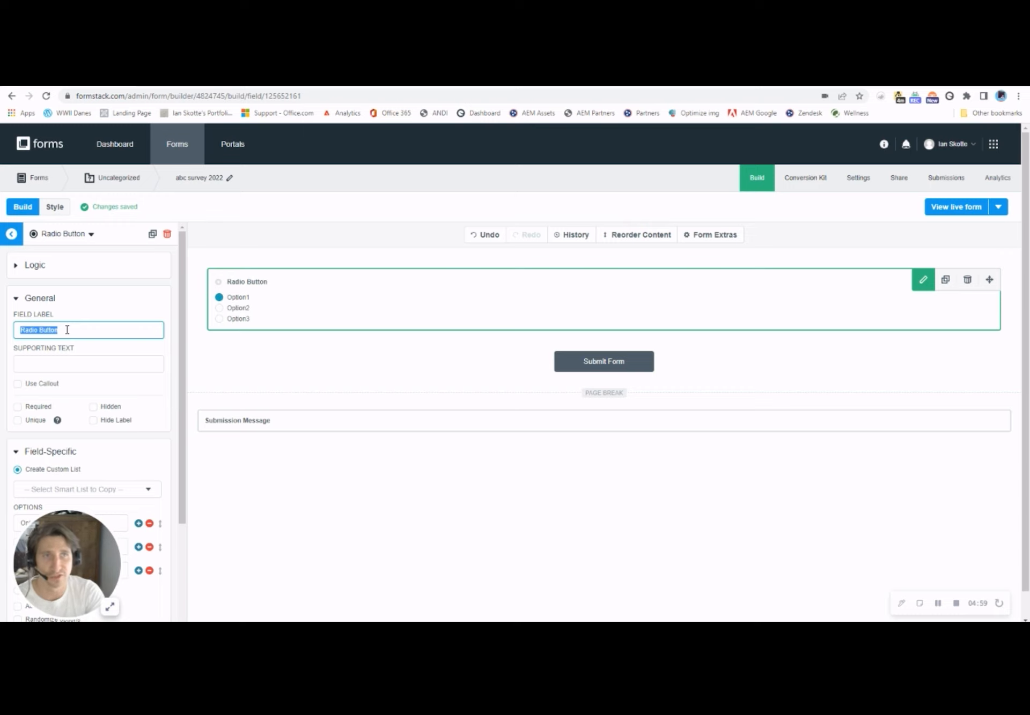
pyautogui.write('Pleas')
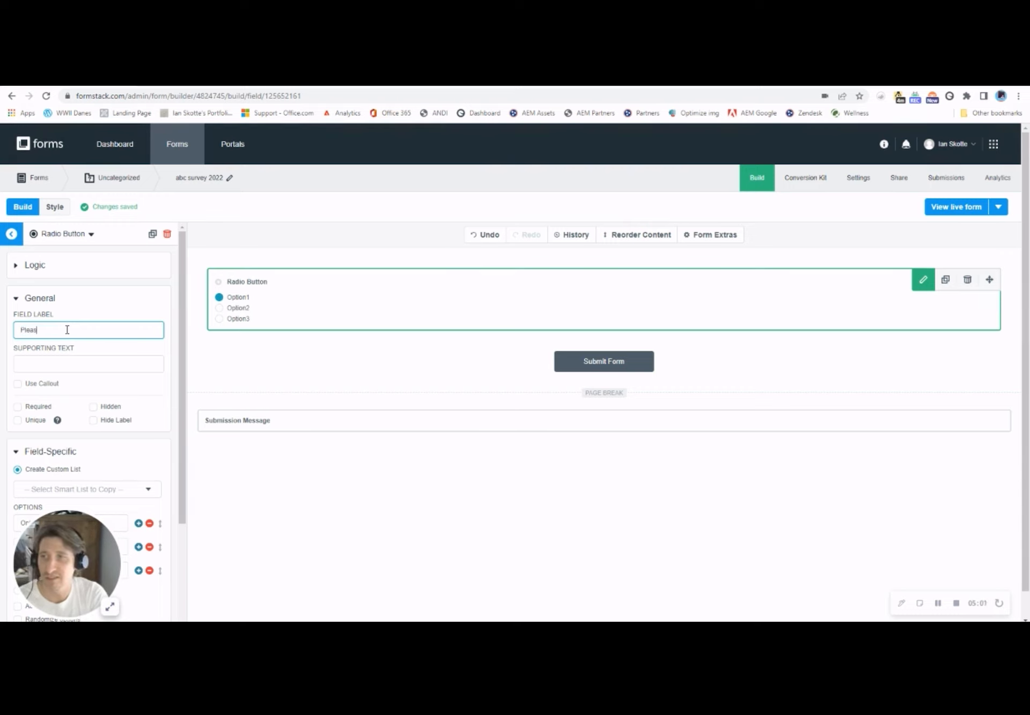
pyautogui.write('e select your')
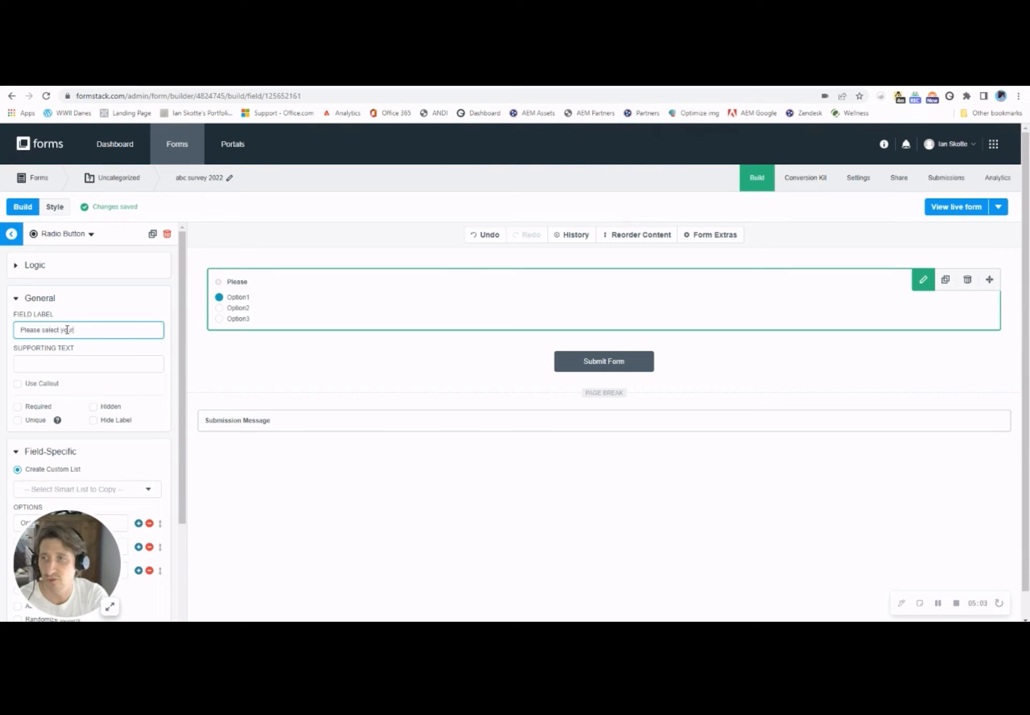
pyautogui.write(' entity')
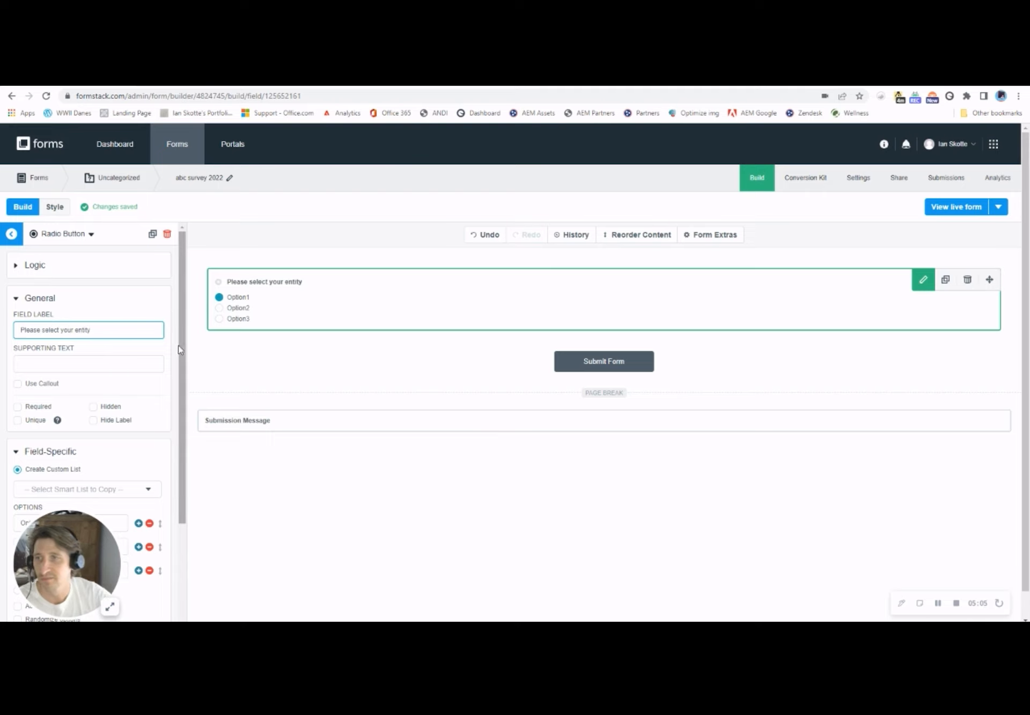
# Step: Try out "Choose one" as the entity field's supporting text and clear it again
pyautogui.click(96, 365)
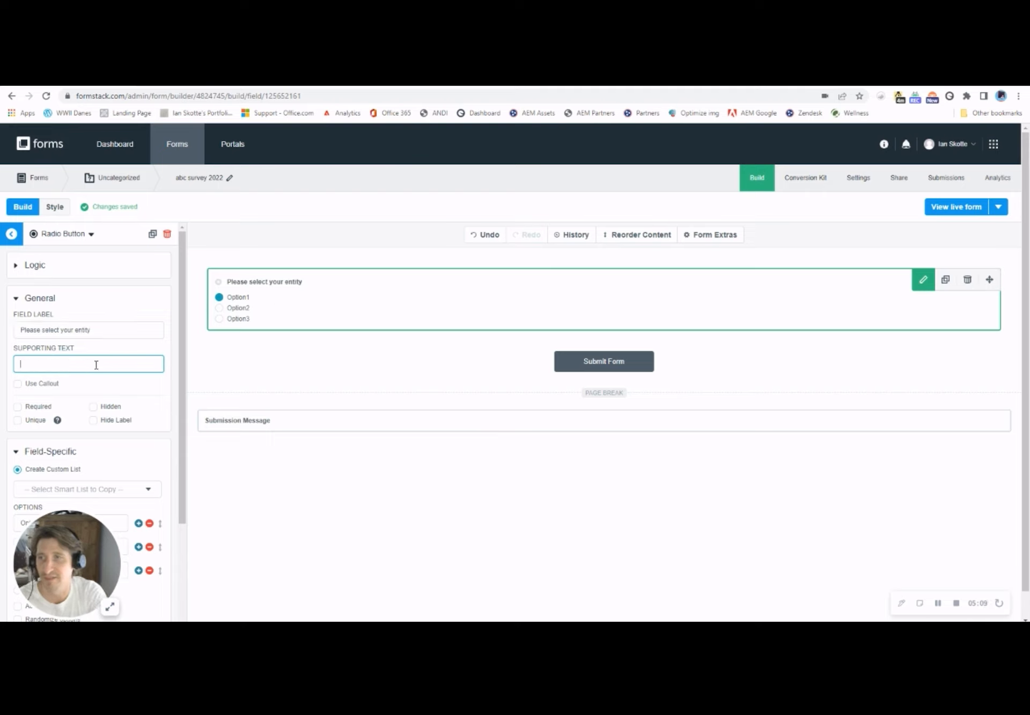
pyautogui.write('Choose o')
pyautogui.hotkey('ctrl', 'a')
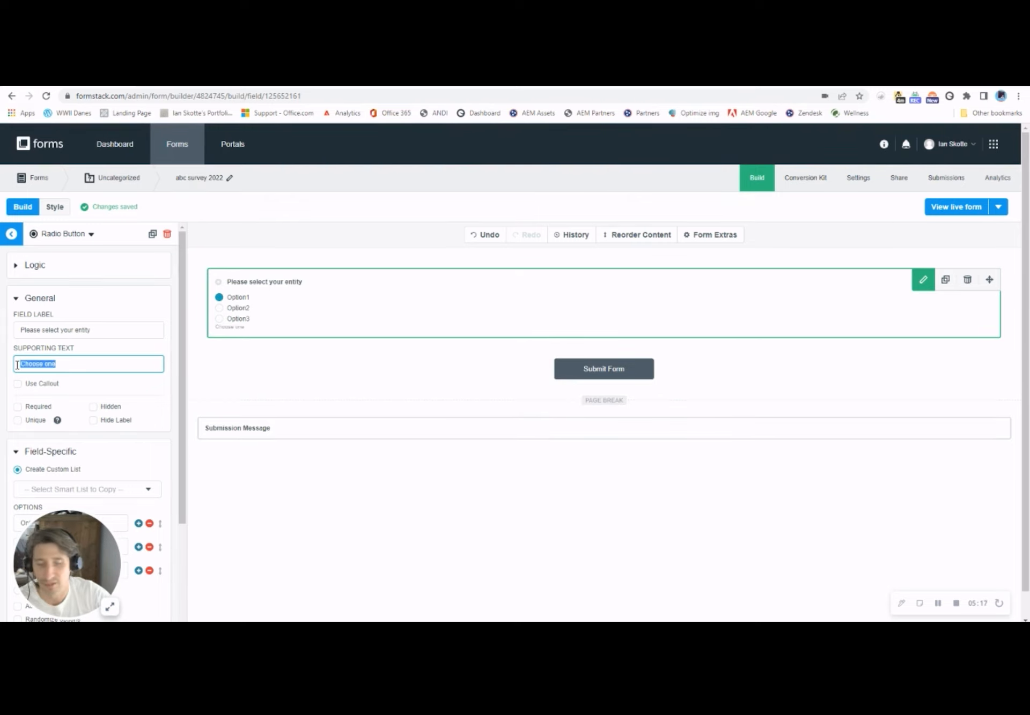
pyautogui.press('BackSpace')
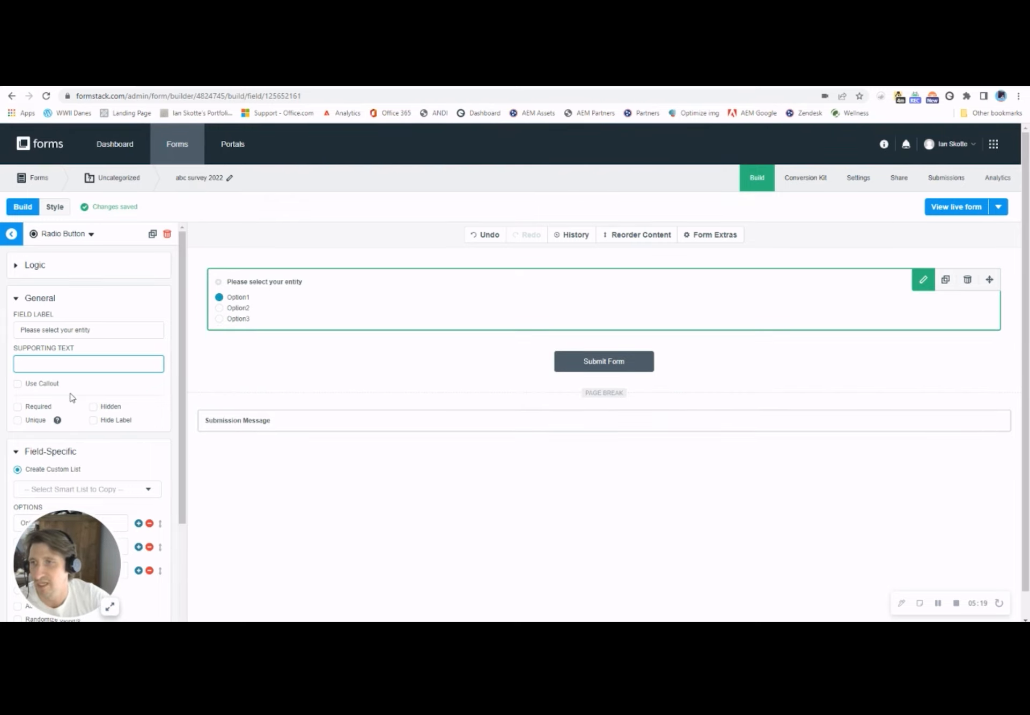
# Step: Make the entity field required and give it the options State, Higher Education, Local Education and Local Government
pyautogui.click(17, 407)
pyautogui.scroll(-2, 147, 336)
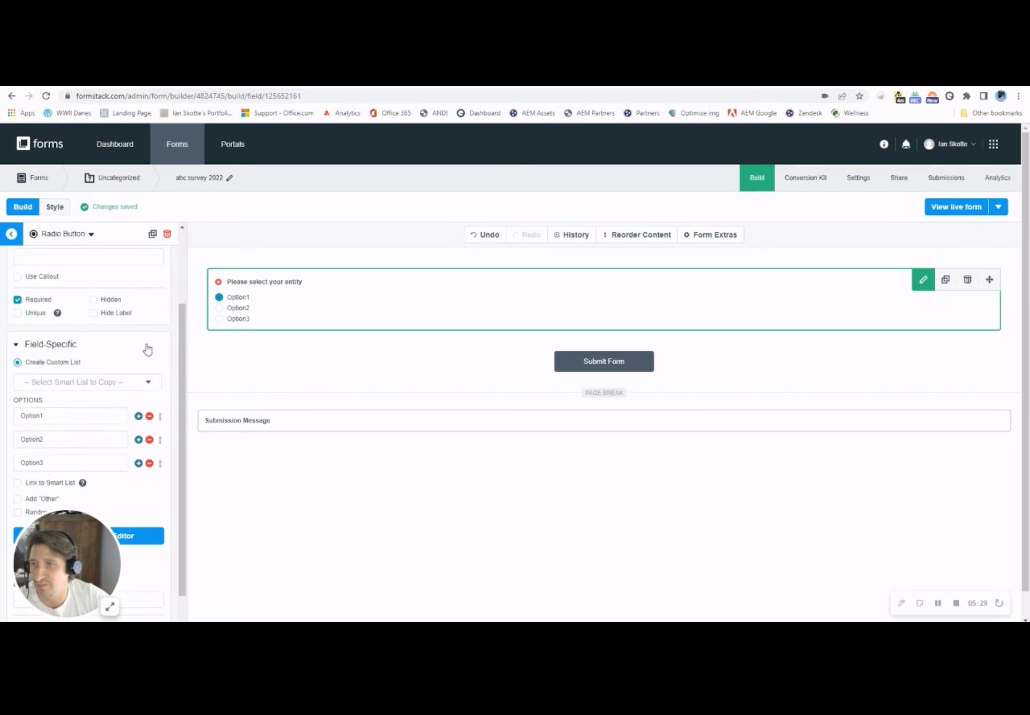
pyautogui.scroll(-1, 147, 350)
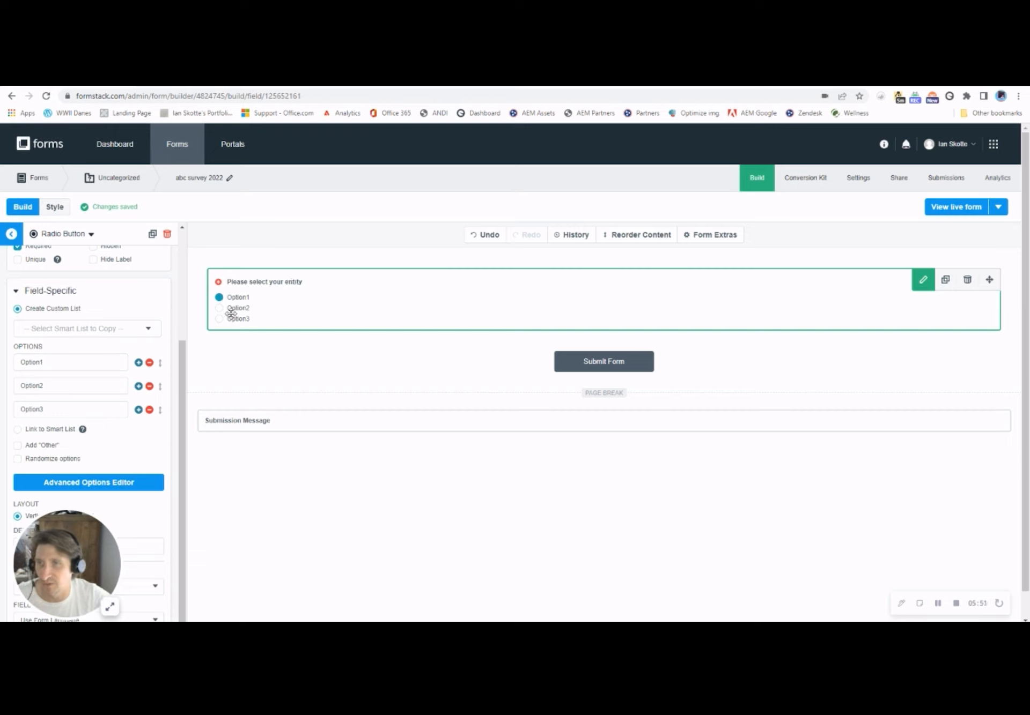
pyautogui.doubleClick(63, 360)
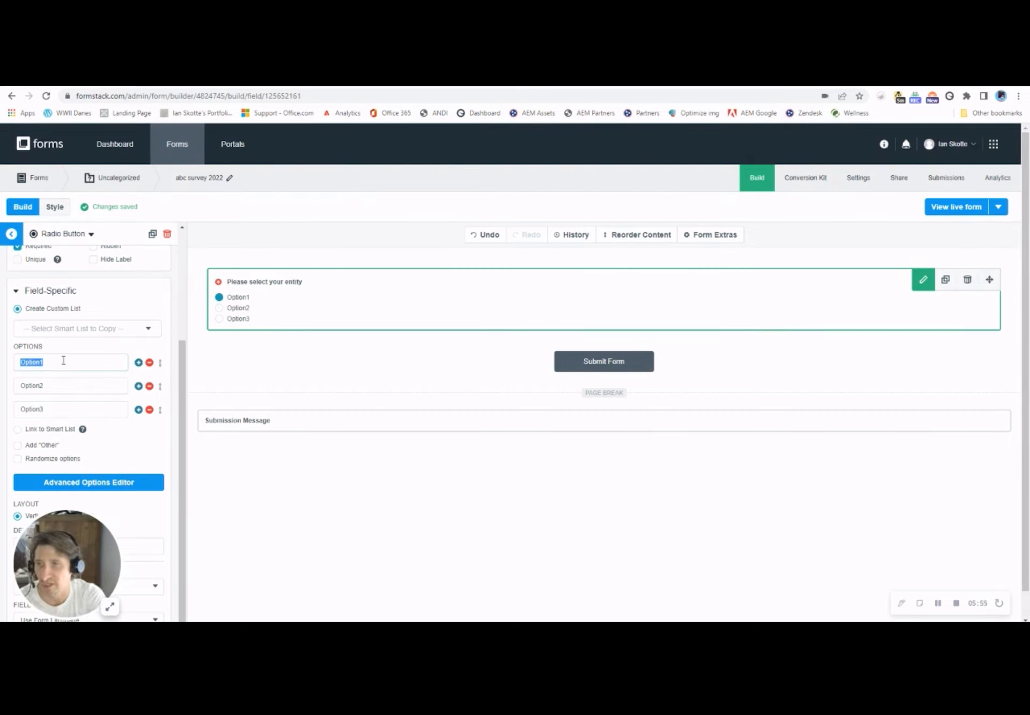
pyautogui.write('St')
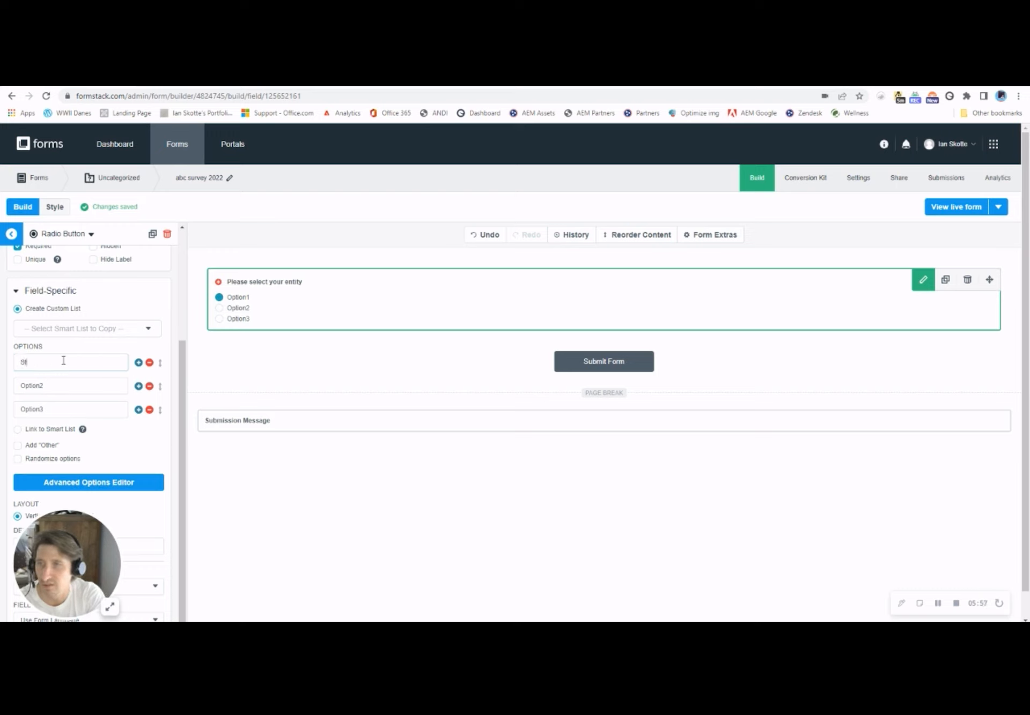
pyautogui.write('ate')
pyautogui.press('Tab')
pyautogui.write('Higher Educ')
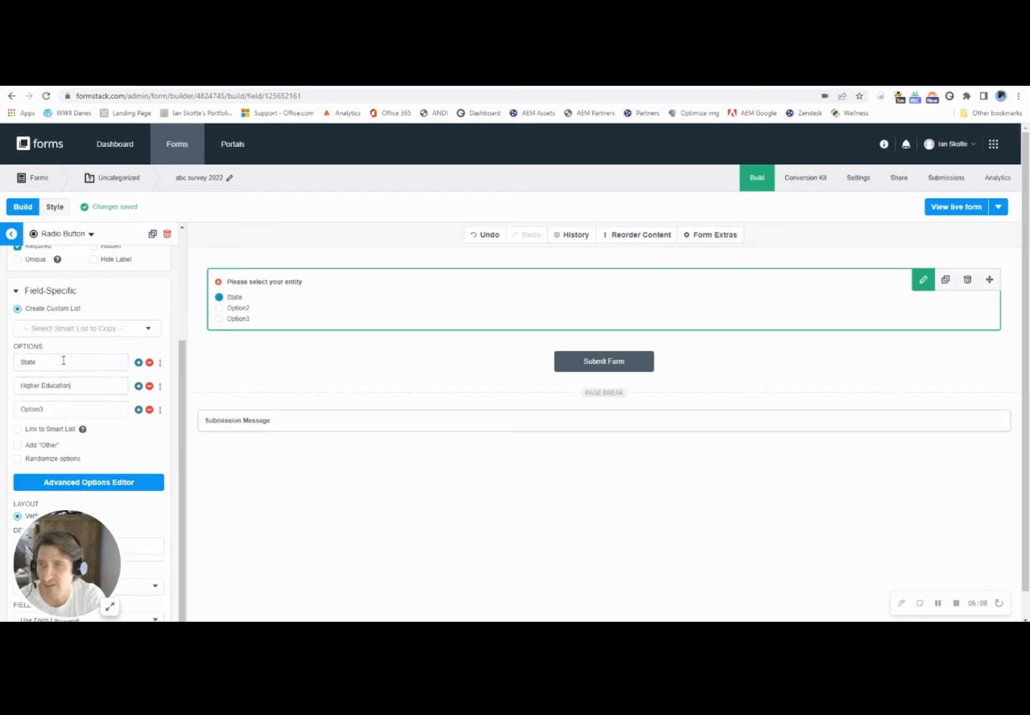
pyautogui.press('Tab')
pyautogui.write('Local Education')
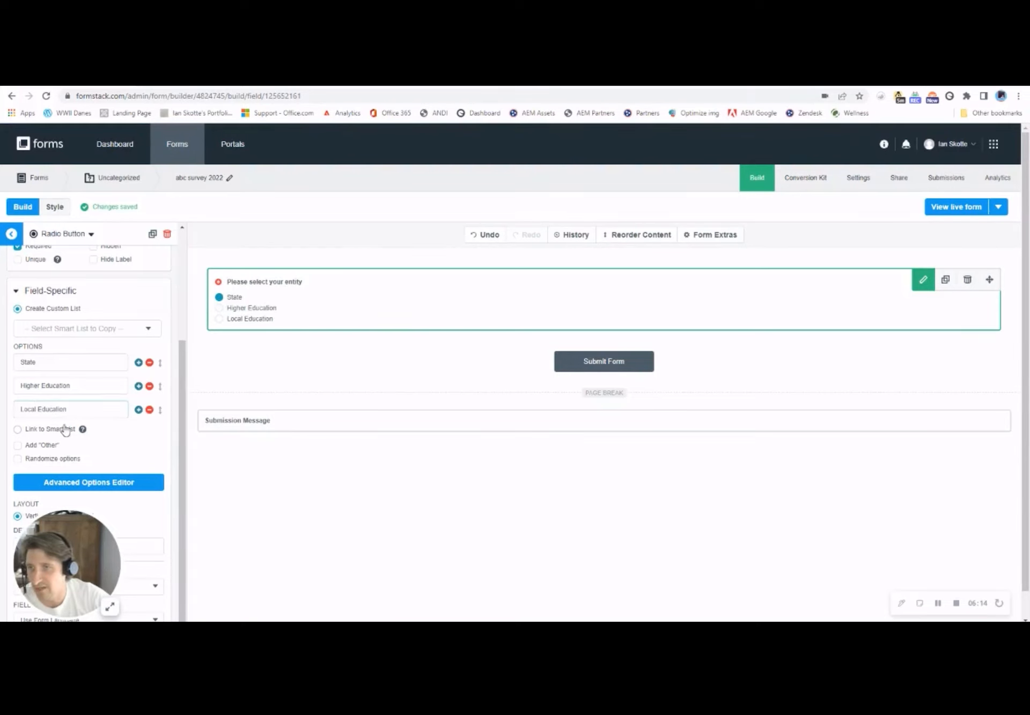
pyautogui.click(135, 410)
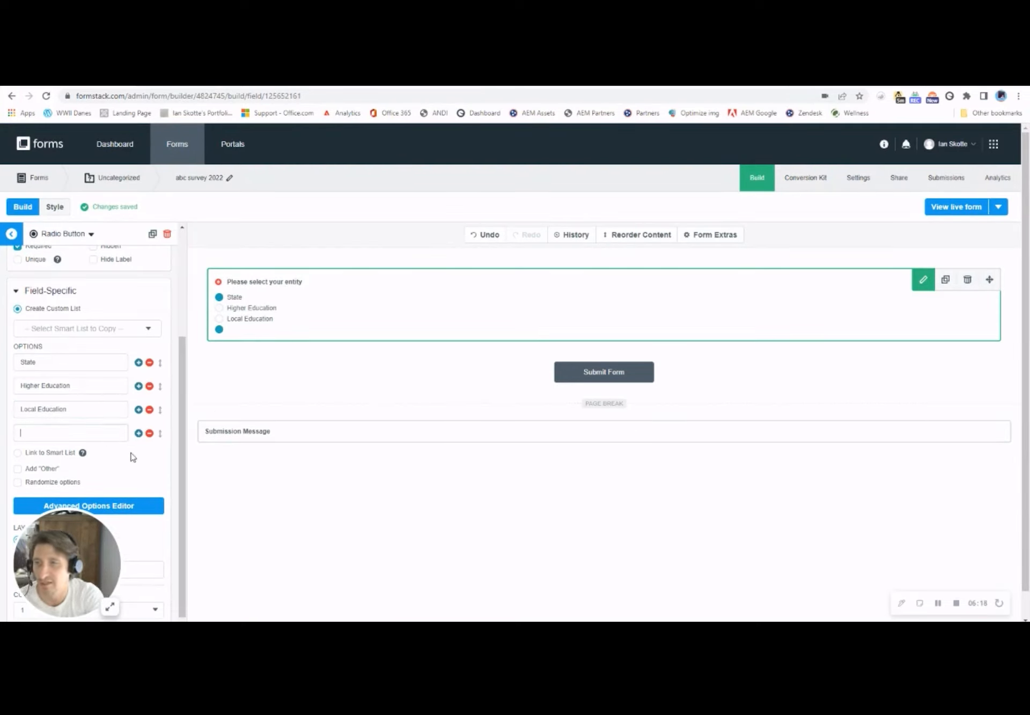
pyautogui.write('Local Government')
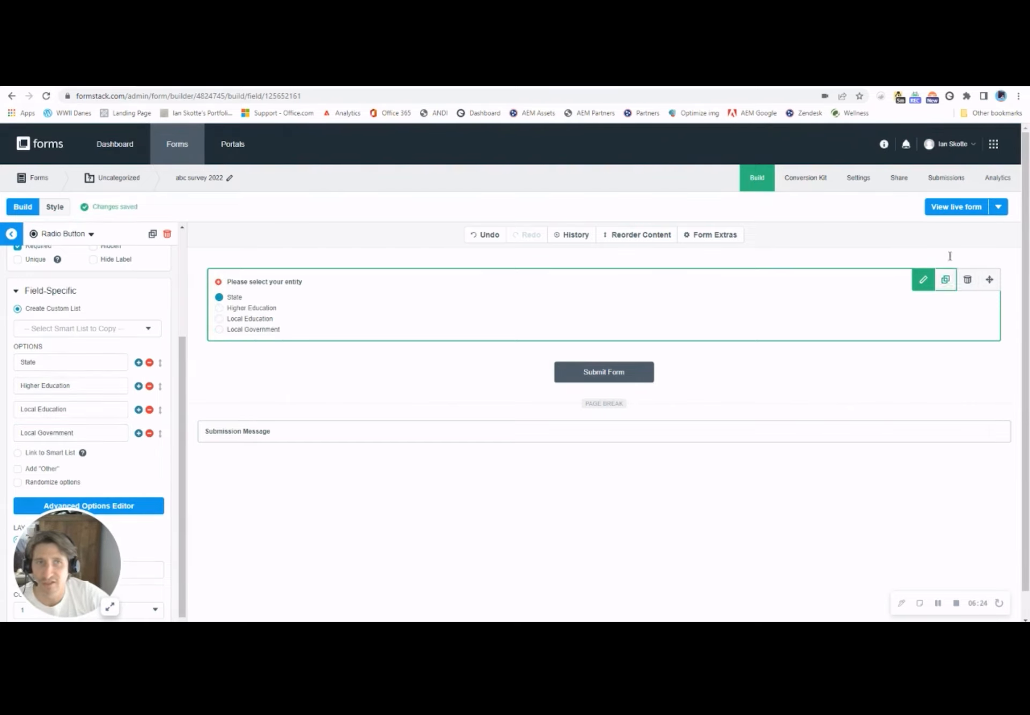
# Step: Preview the live form, try the State option in the entity question, and return to the form builder
pyautogui.click(954, 209)
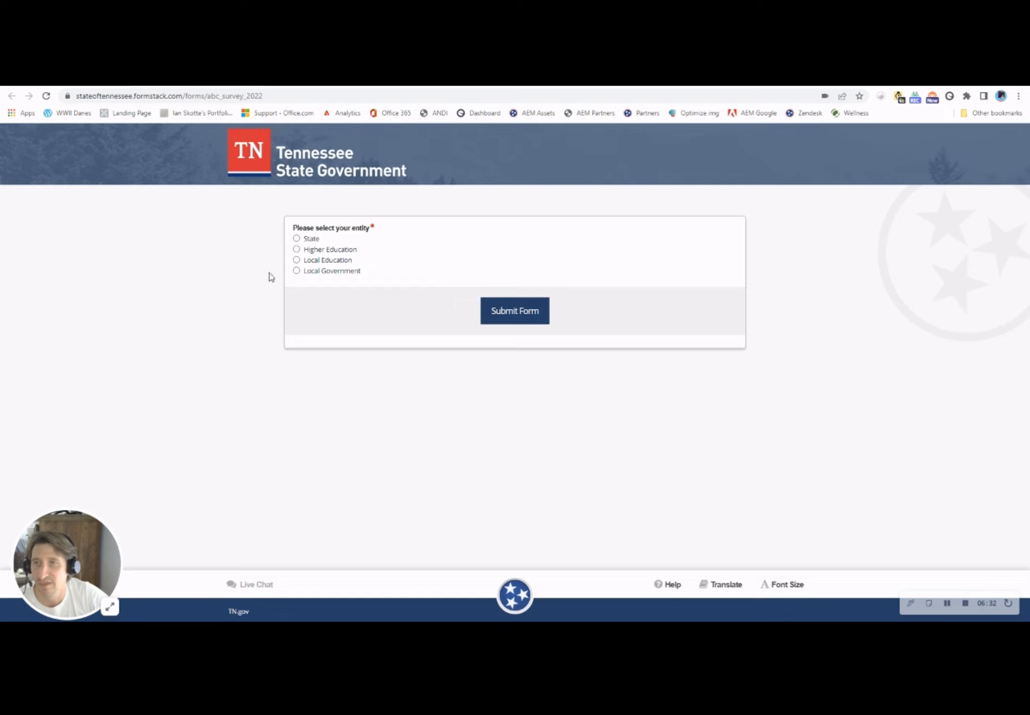
pyautogui.click(297, 239)
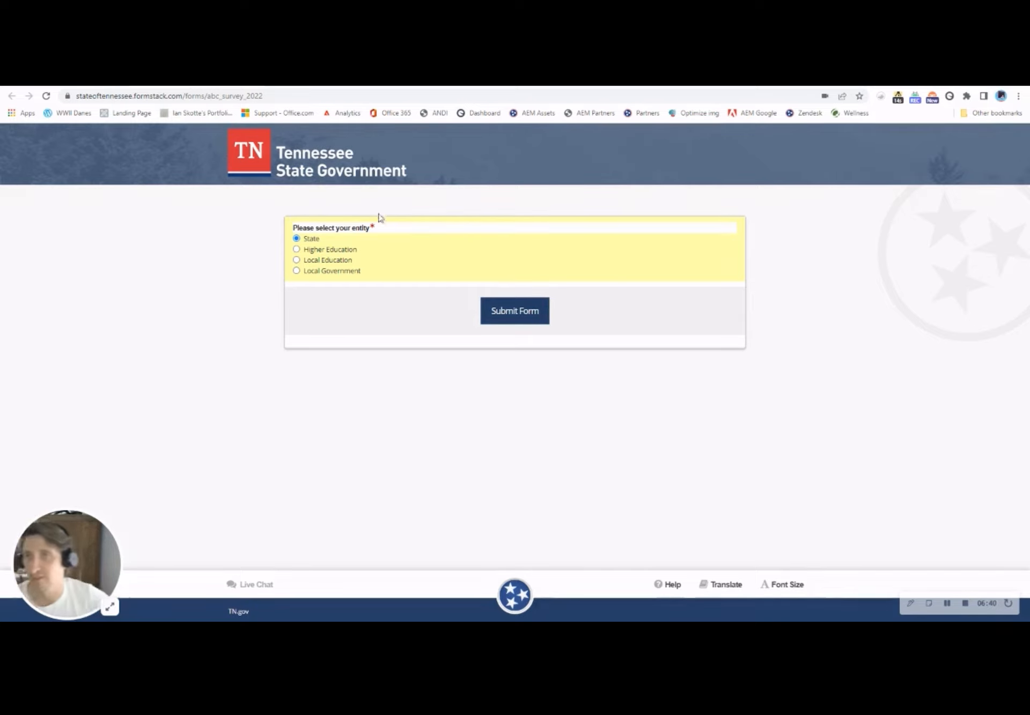
pyautogui.click(256, 82)
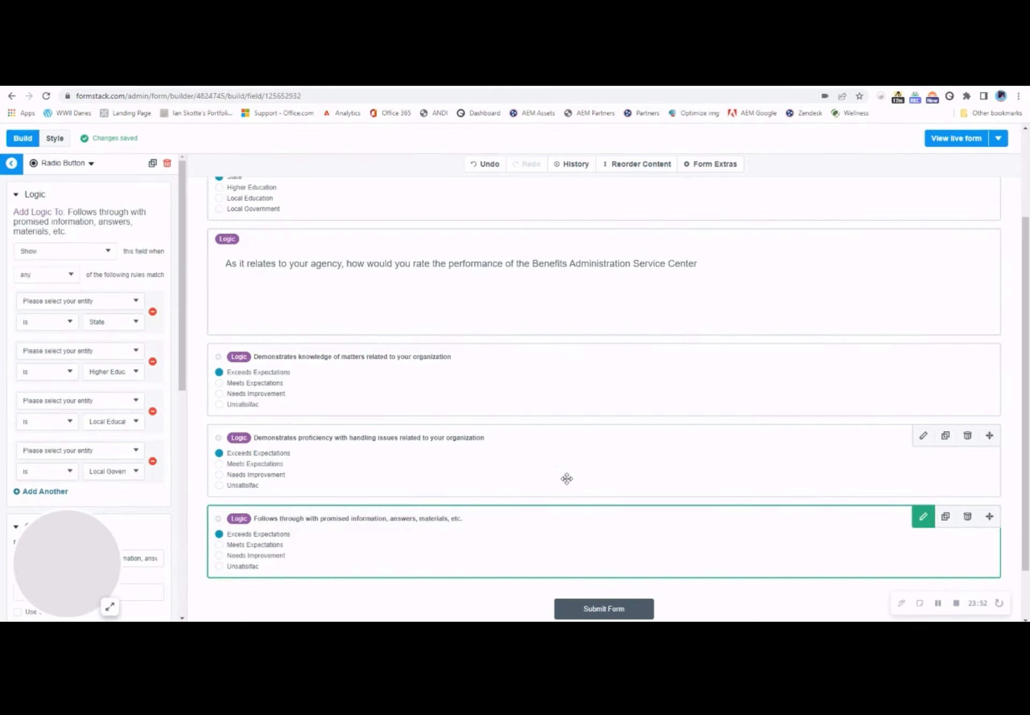
# Step: Try placing a Short Answer field below the last rating question and delete it permanently
pyautogui.scroll(3, 567, 478)
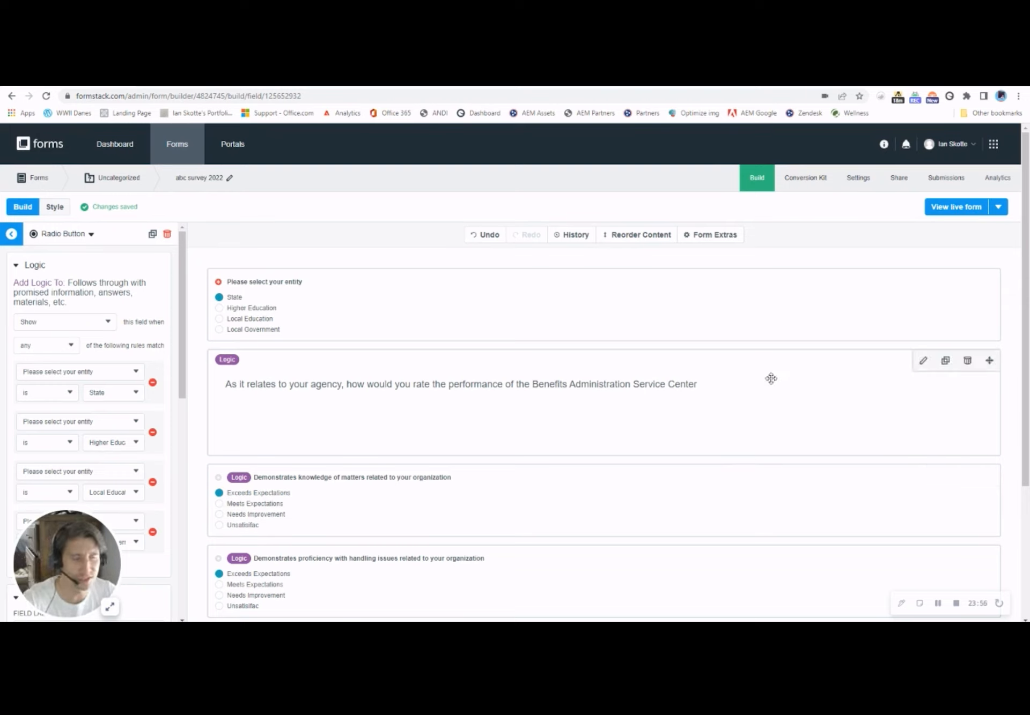
pyautogui.click(11, 234)
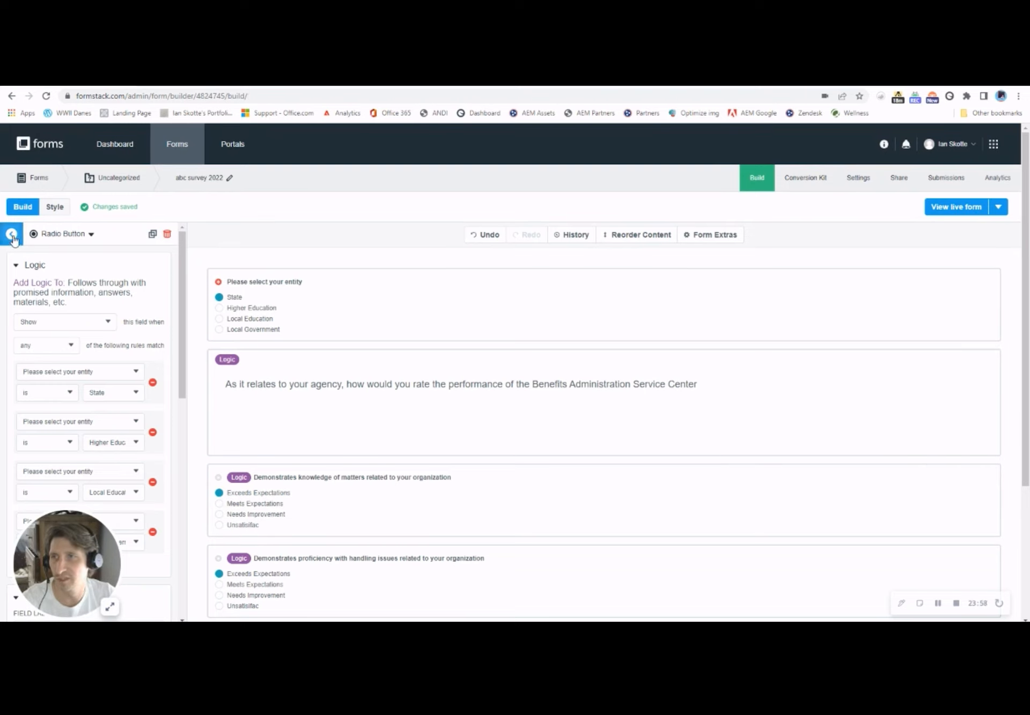
pyautogui.scroll(-4, 298, 356)
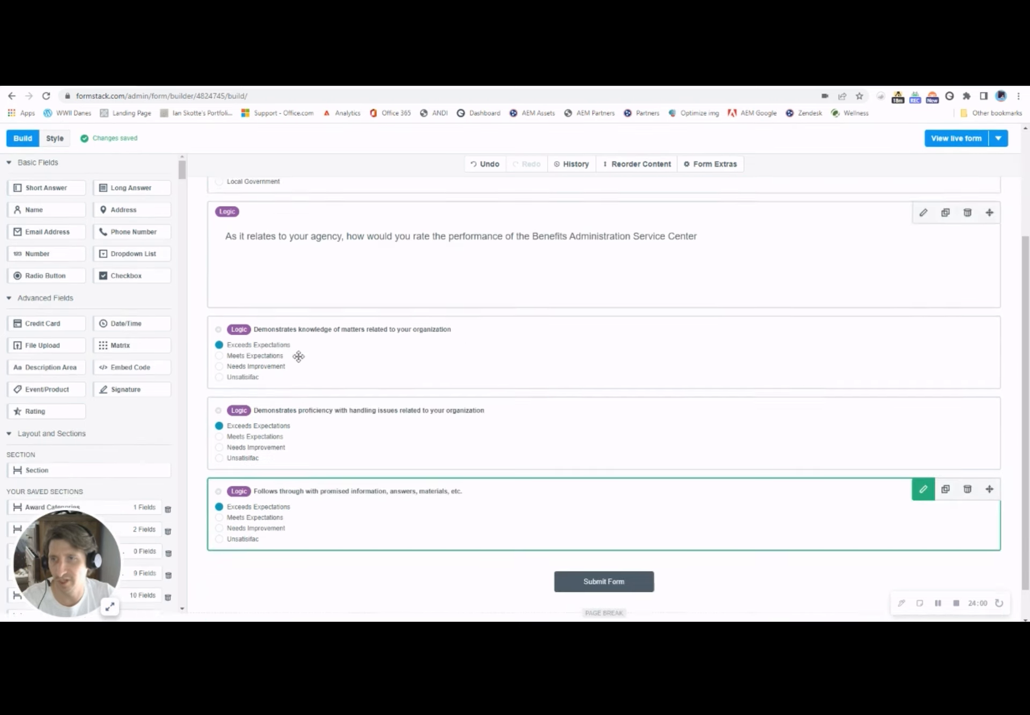
pyautogui.moveTo(51, 188); pyautogui.dragTo(307, 522)
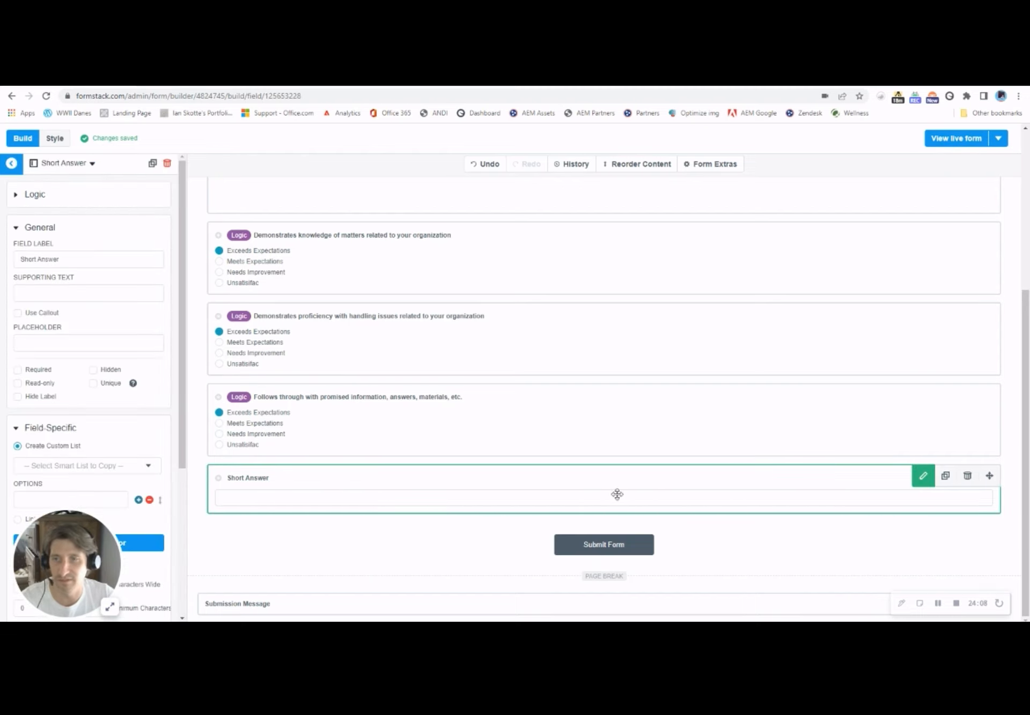
pyautogui.click(967, 475)
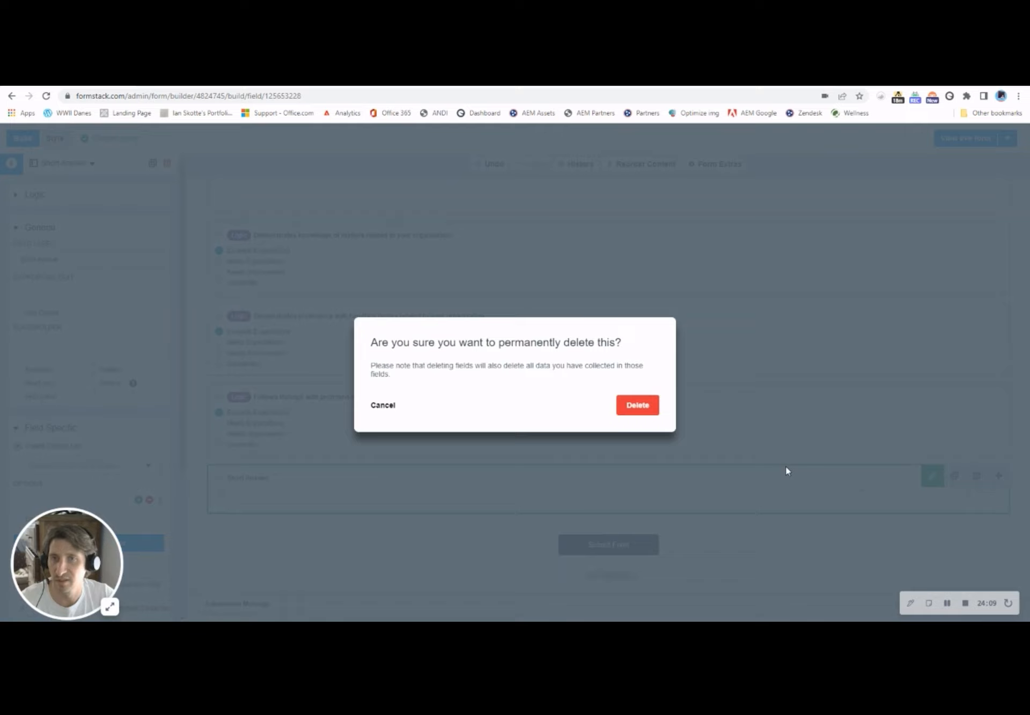
pyautogui.click(636, 406)
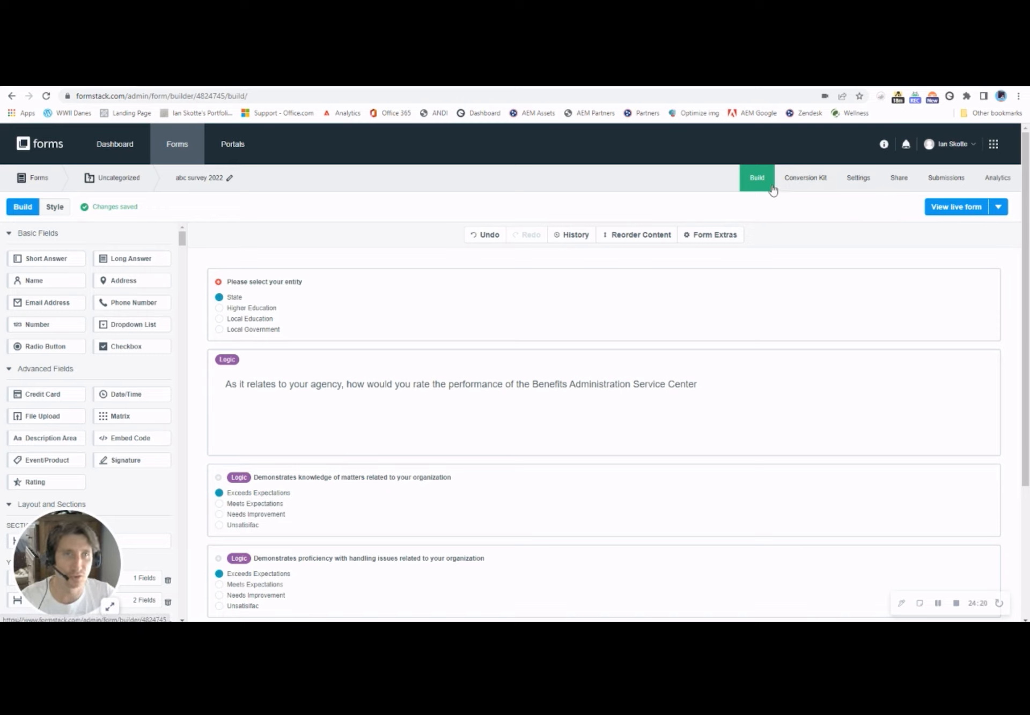
# Step: In the form's general settings, set the time zone for submissions to (GMT-6:00) - Central Time (US & Canada)
pyautogui.click(856, 184)
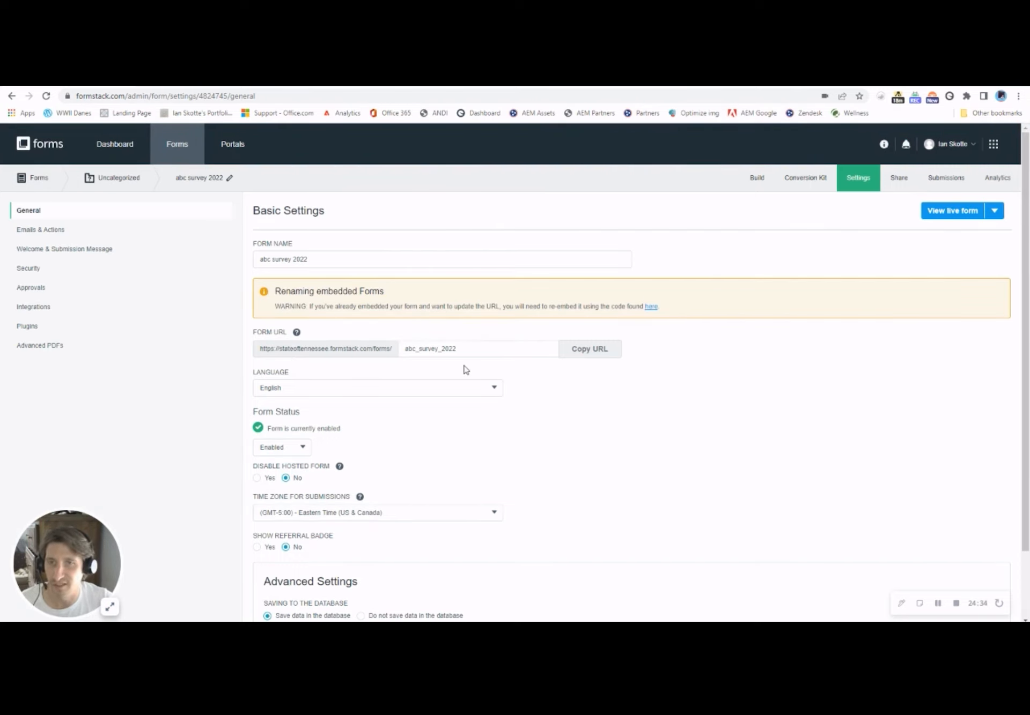
pyautogui.scroll(-1, 445, 424)
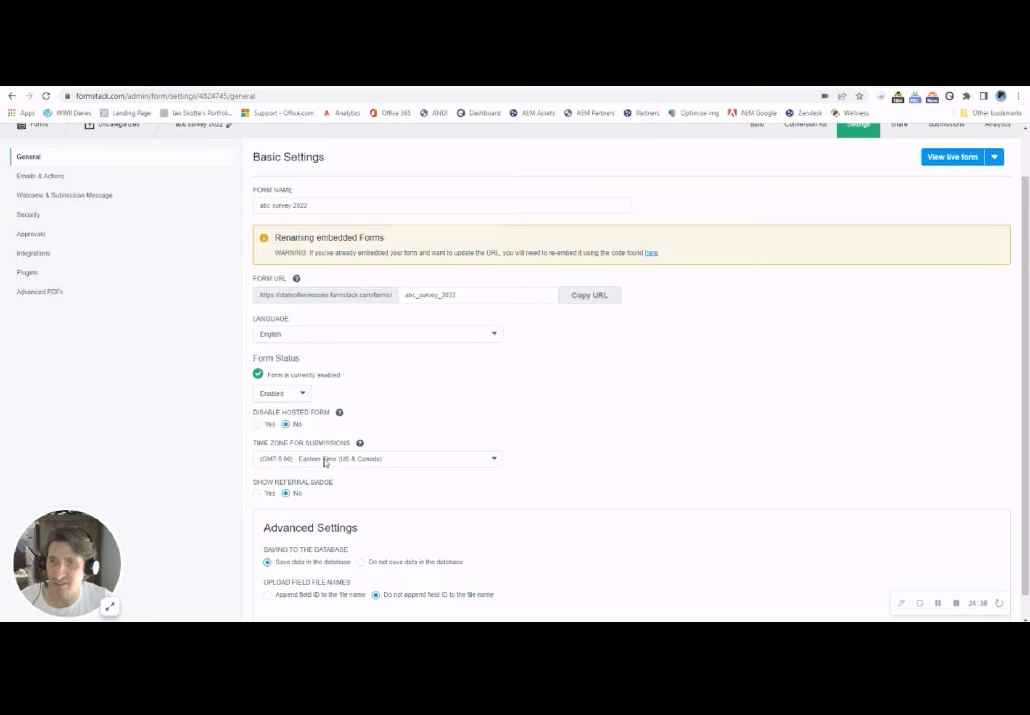
pyautogui.click(491, 460)
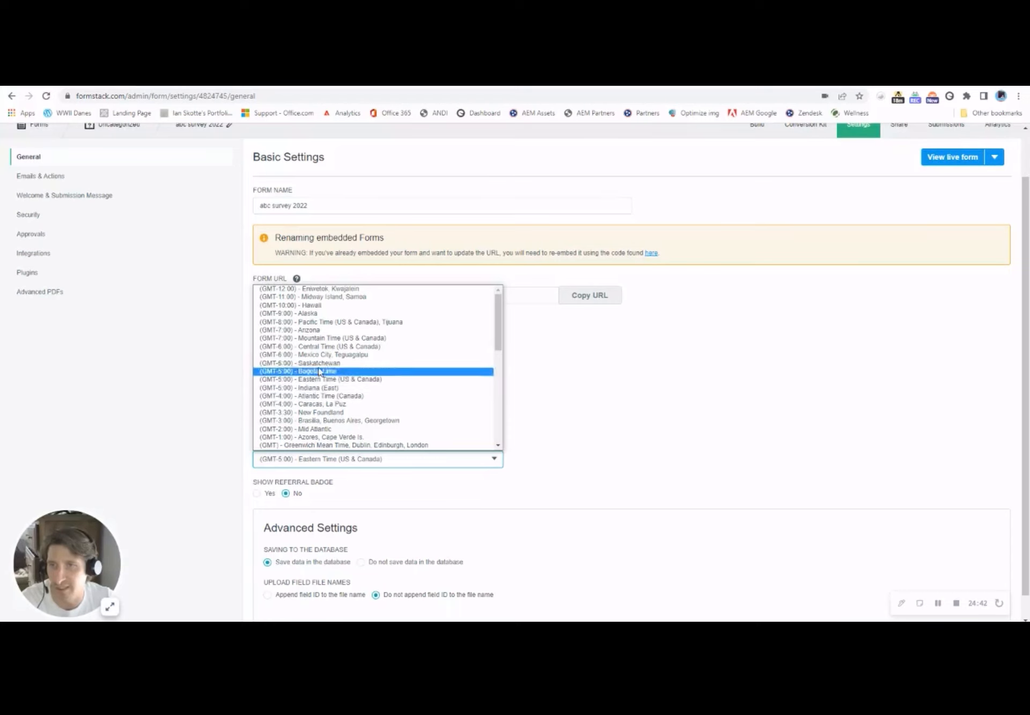
pyautogui.click(317, 347)
# Step: Look through the form status choices in the basic settings without picking a different one
pyautogui.scroll(-1, 609, 403)
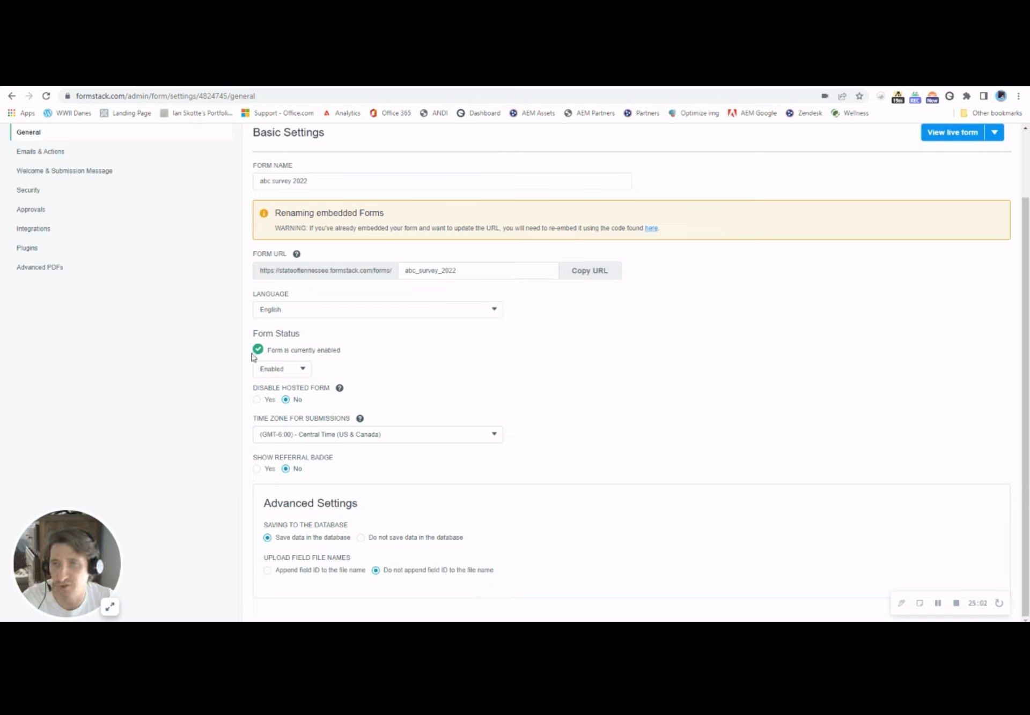
pyautogui.click(303, 369)
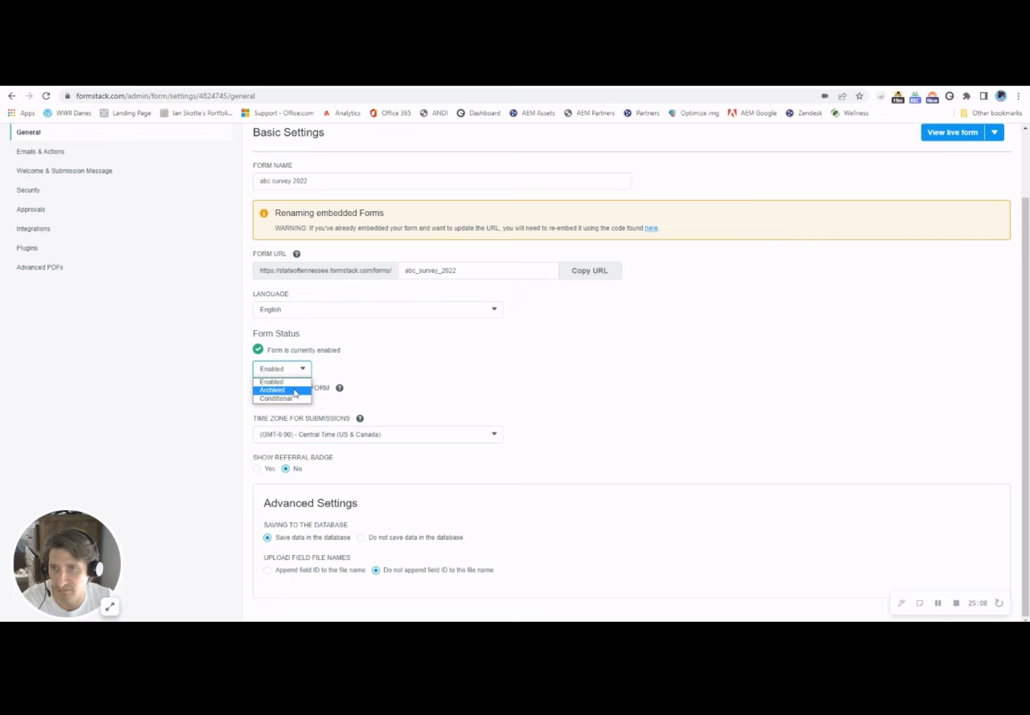
pyautogui.click(398, 373)
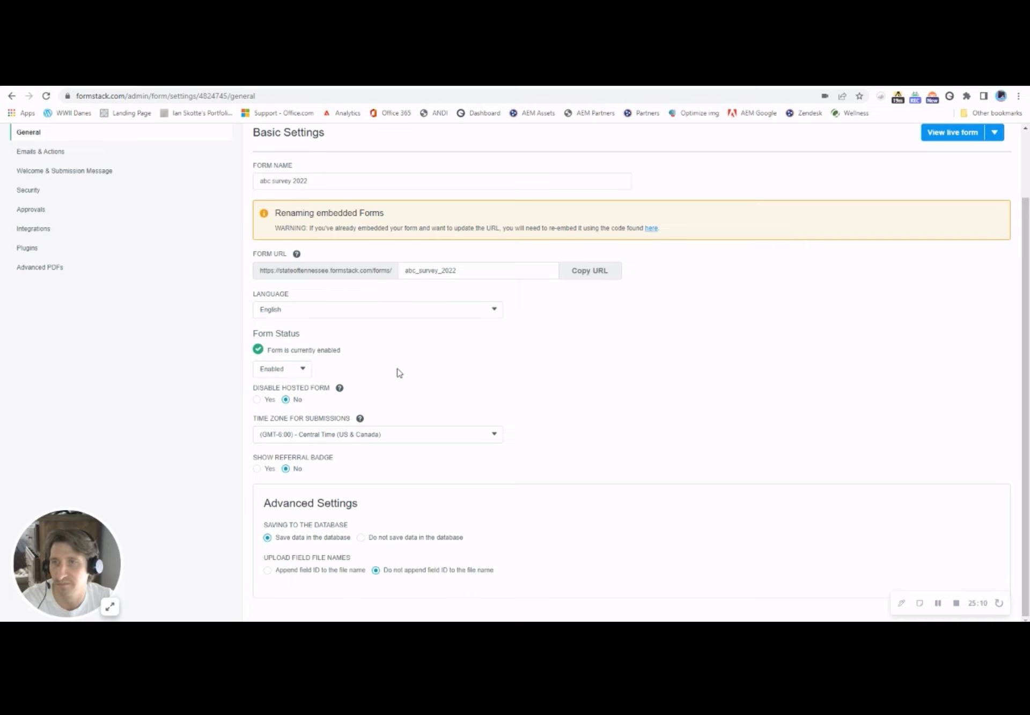
pyautogui.scroll(2, 196, 319)
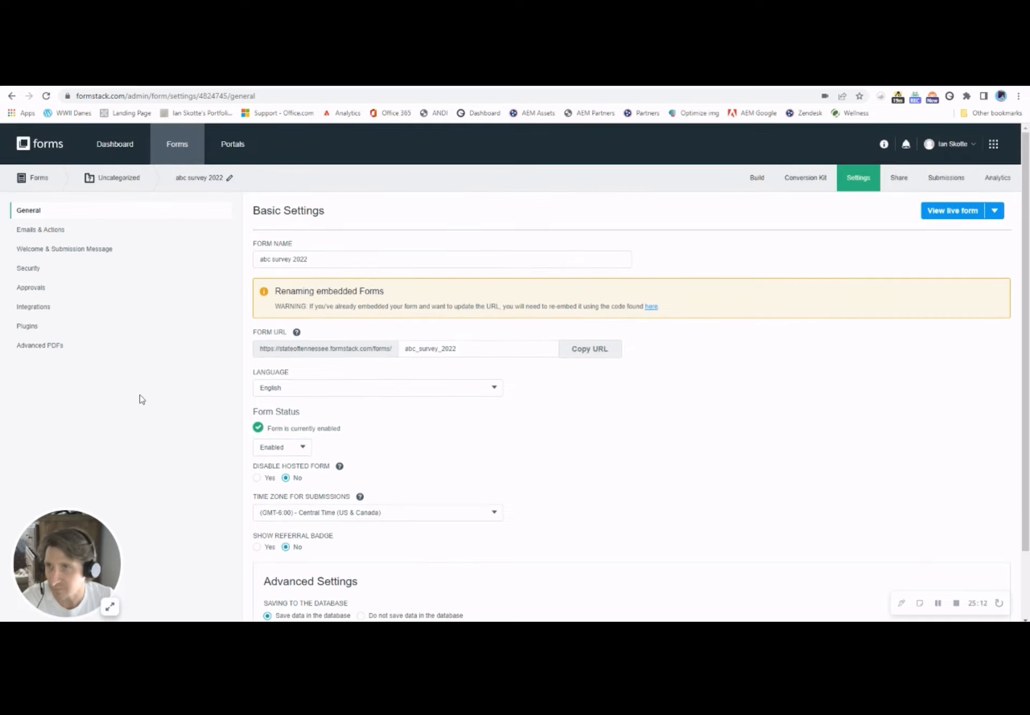
# Step: Review the settings of the existing notification email and go back without saving
pyautogui.click(40, 232)
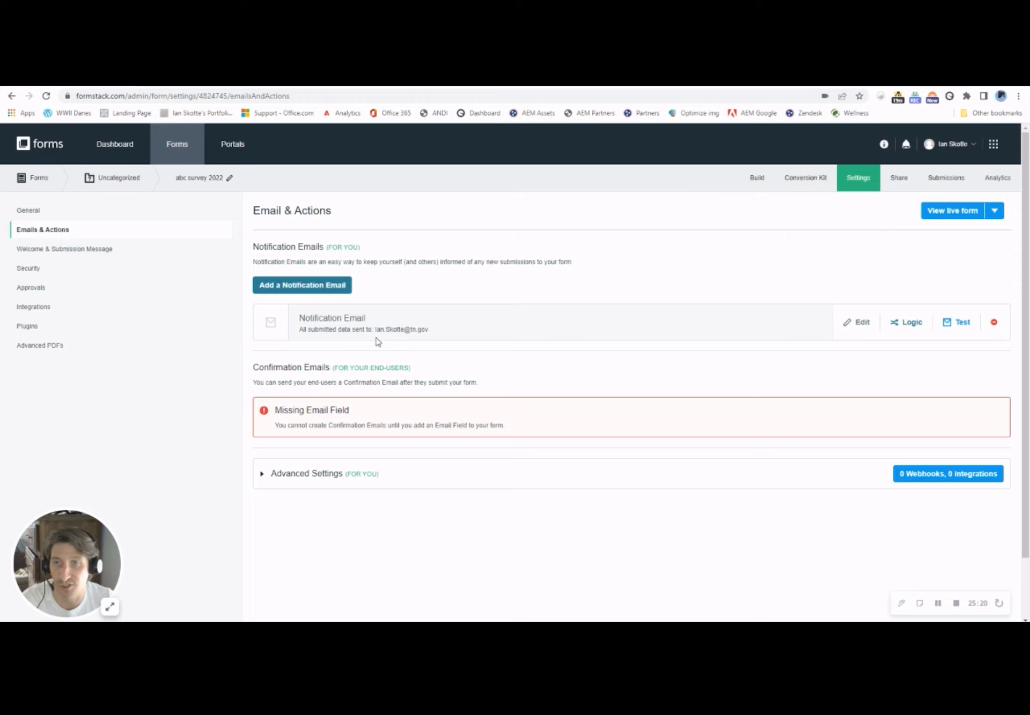
pyautogui.click(861, 324)
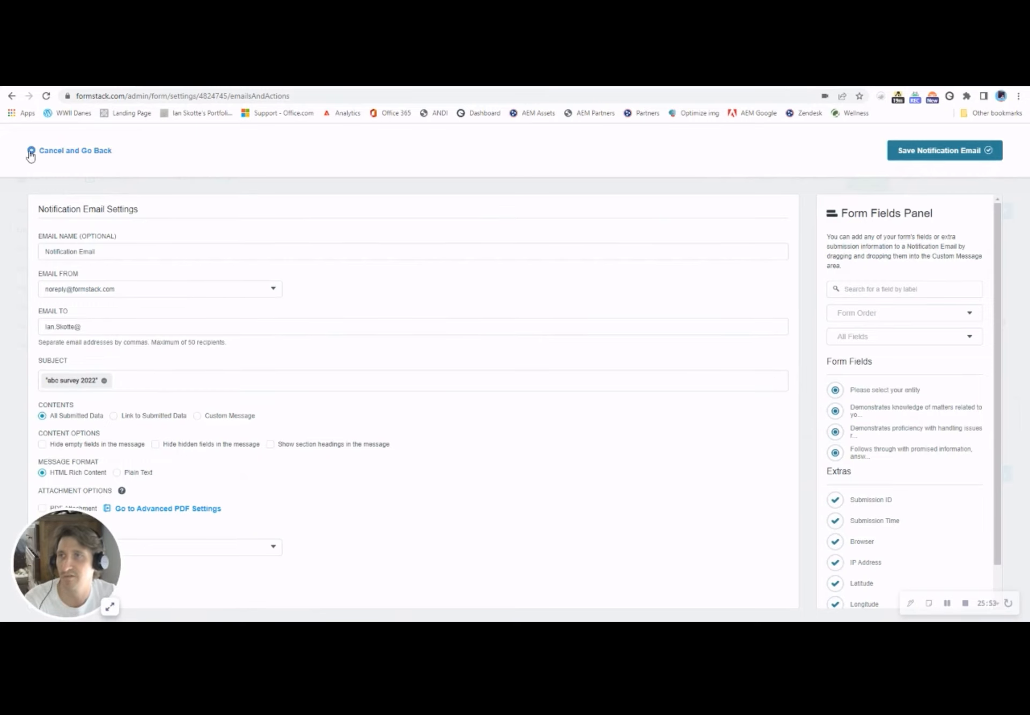
pyautogui.click(31, 154)
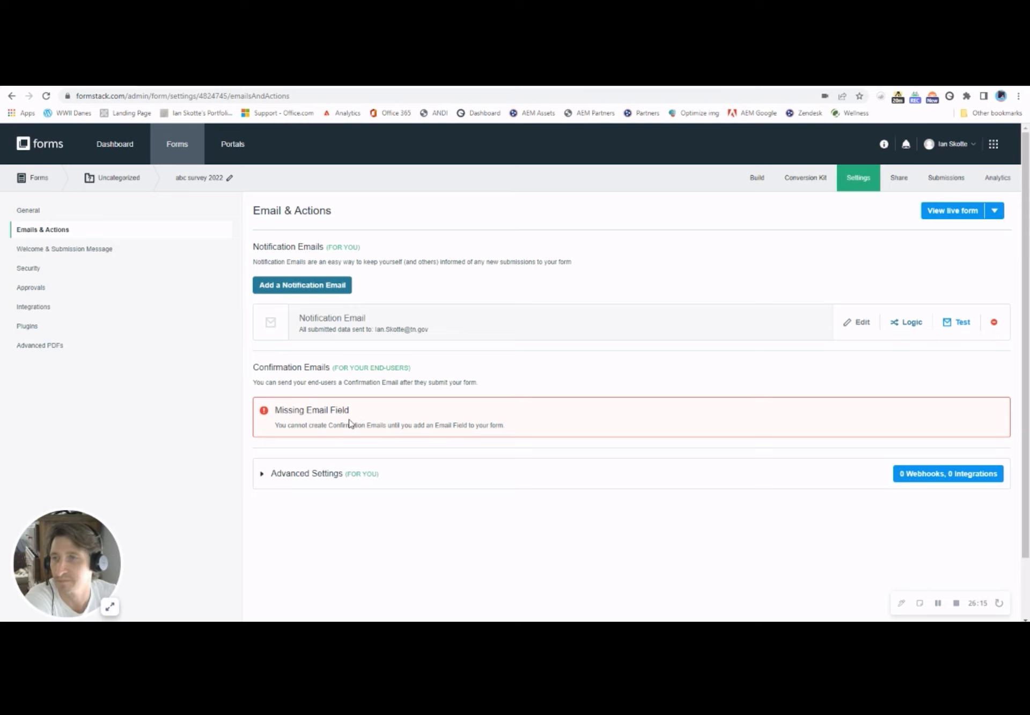
# Step: Examine the submission message options, including the redirect to a custom URL, and return to the message overview without saving
pyautogui.click(86, 250)
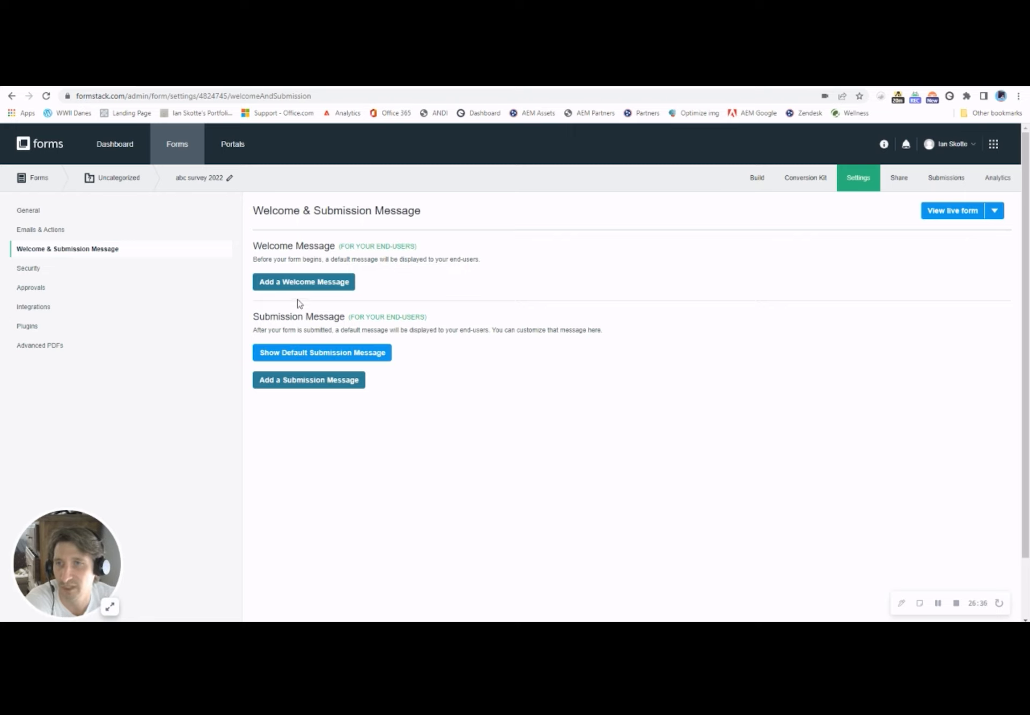
pyautogui.click(303, 382)
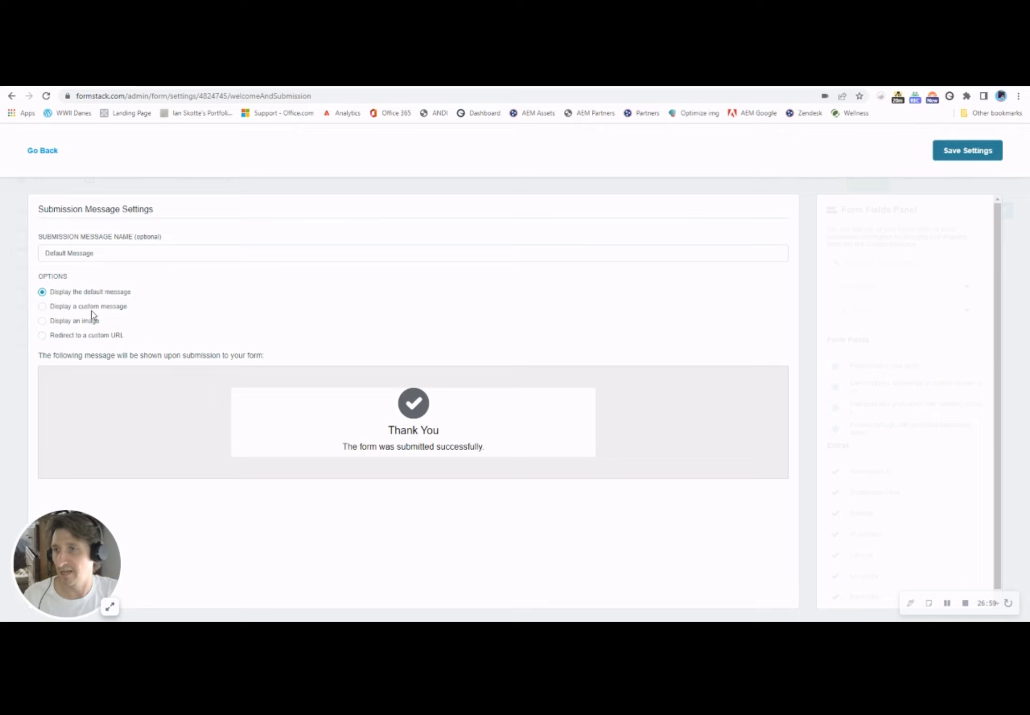
pyautogui.click(42, 336)
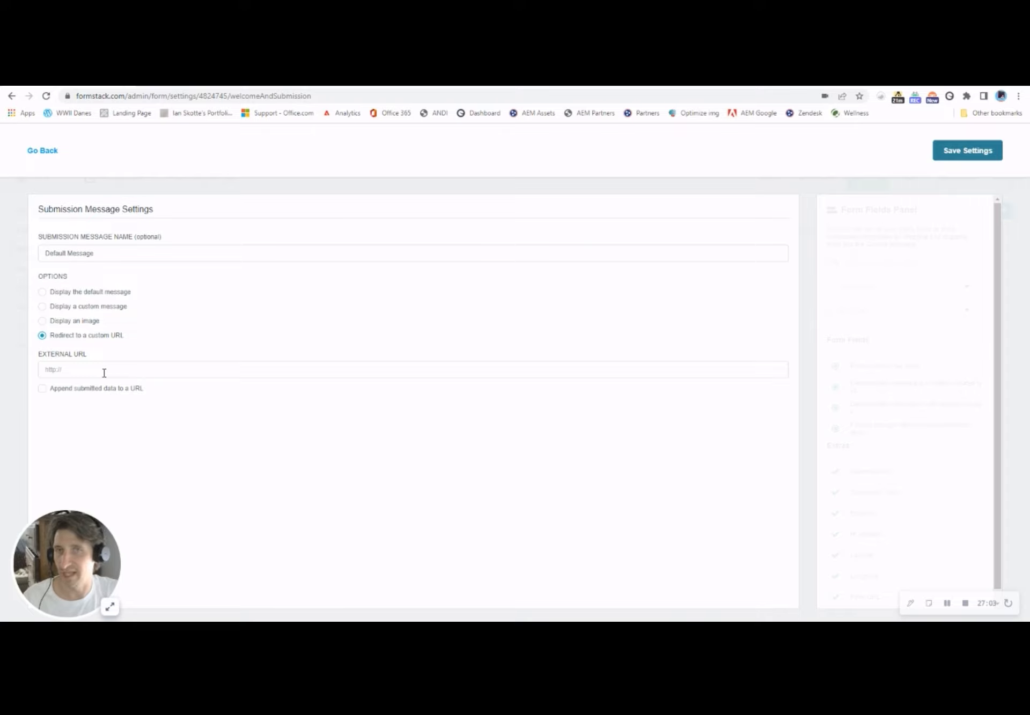
pyautogui.click(39, 151)
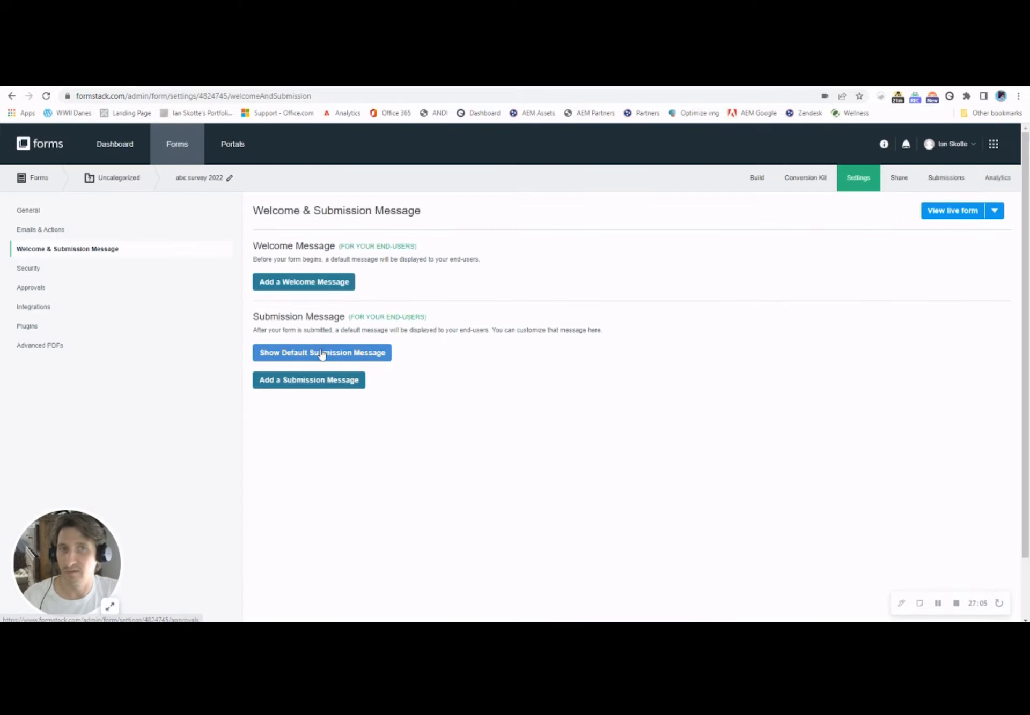
pyautogui.click(298, 378)
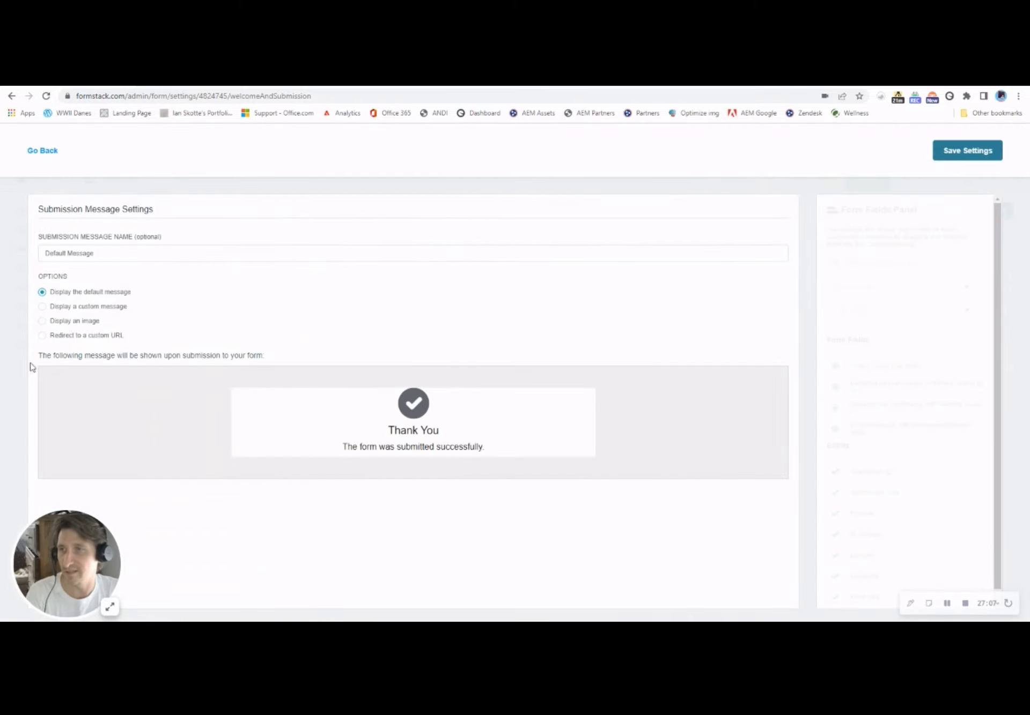
pyautogui.click(42, 336)
pyautogui.click(72, 369)
pyautogui.write('https://www.youtube.com')
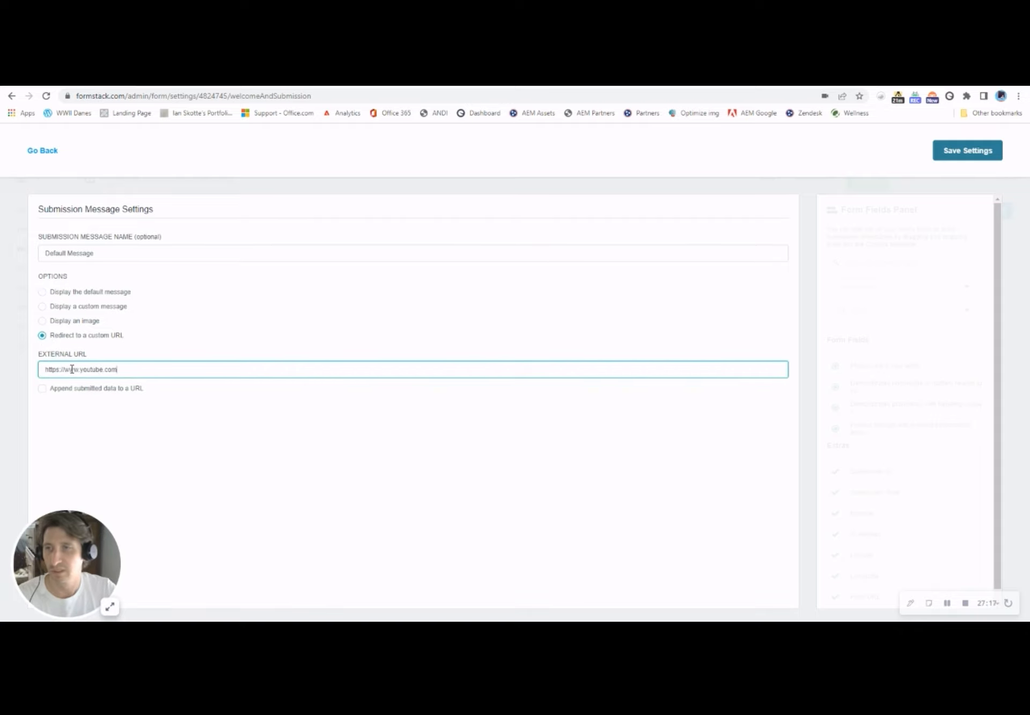
pyautogui.click(965, 151)
# Step: Add and save a logic rule showing the redirect message when "Please select your entity" is State
pyautogui.click(955, 417)
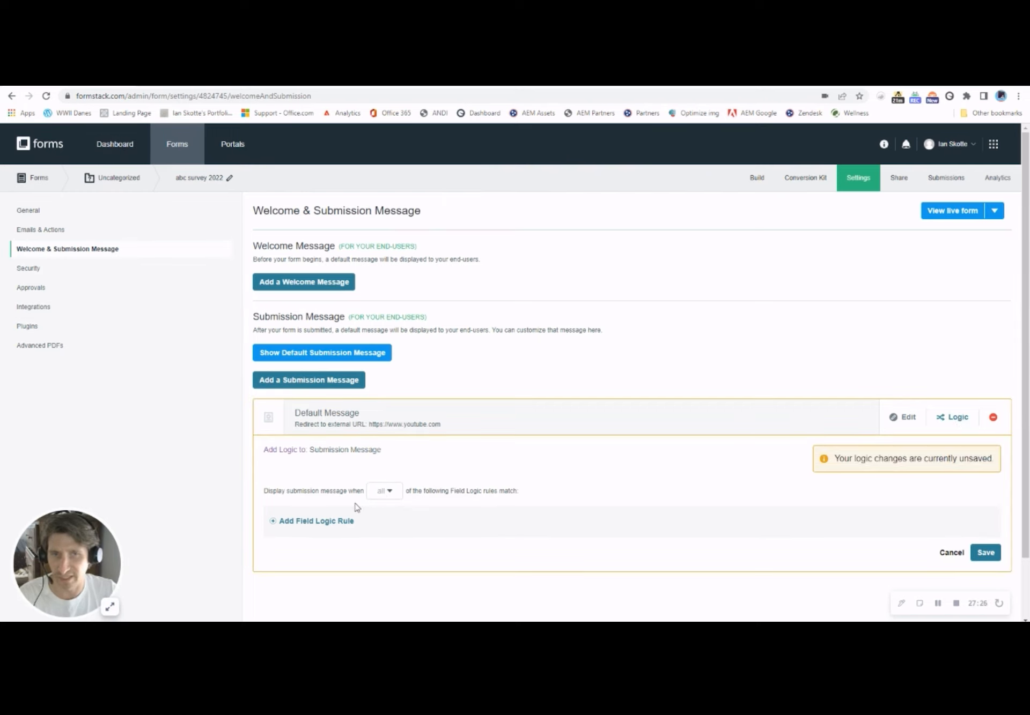
pyautogui.click(343, 521)
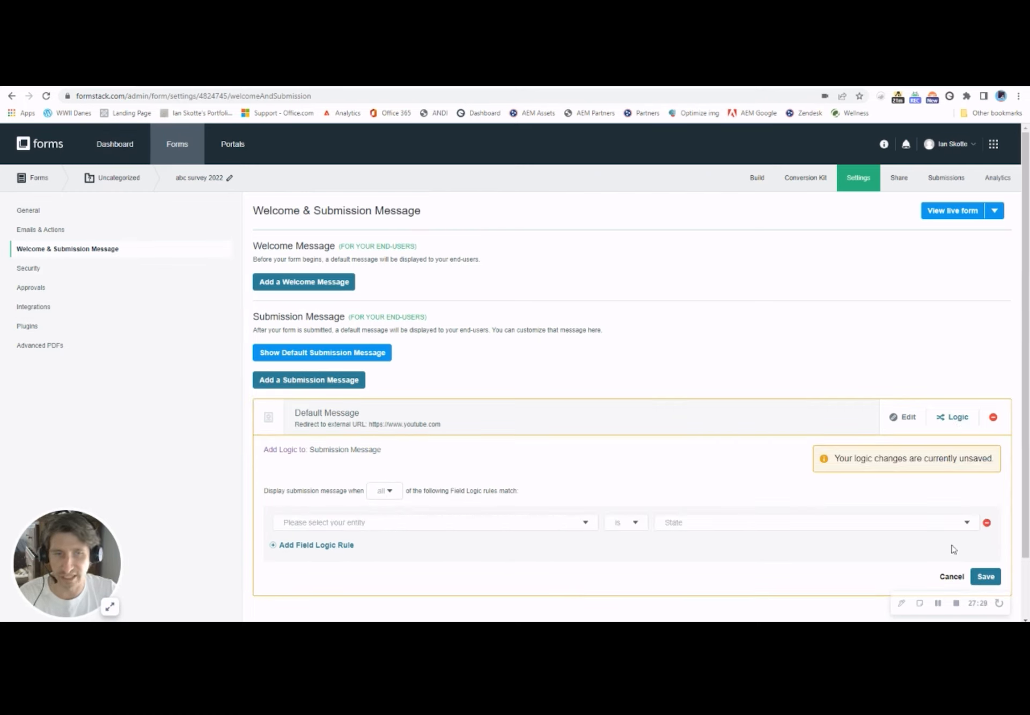
pyautogui.click(986, 577)
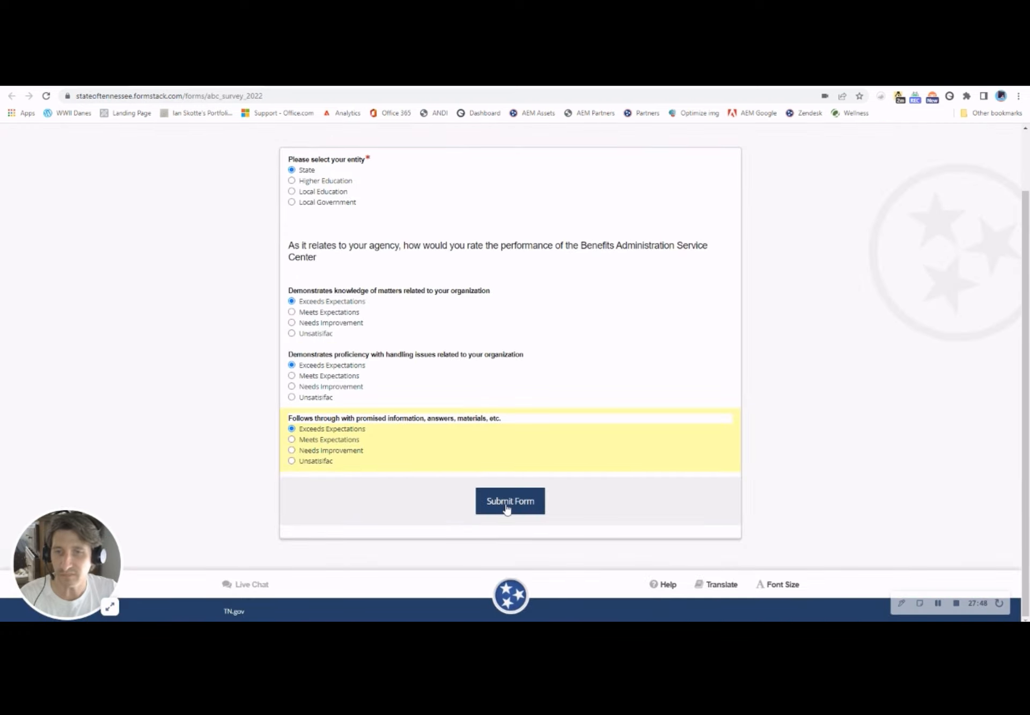
# Step: Submit a test response on the live survey form with State as the entity
pyautogui.click(507, 509)
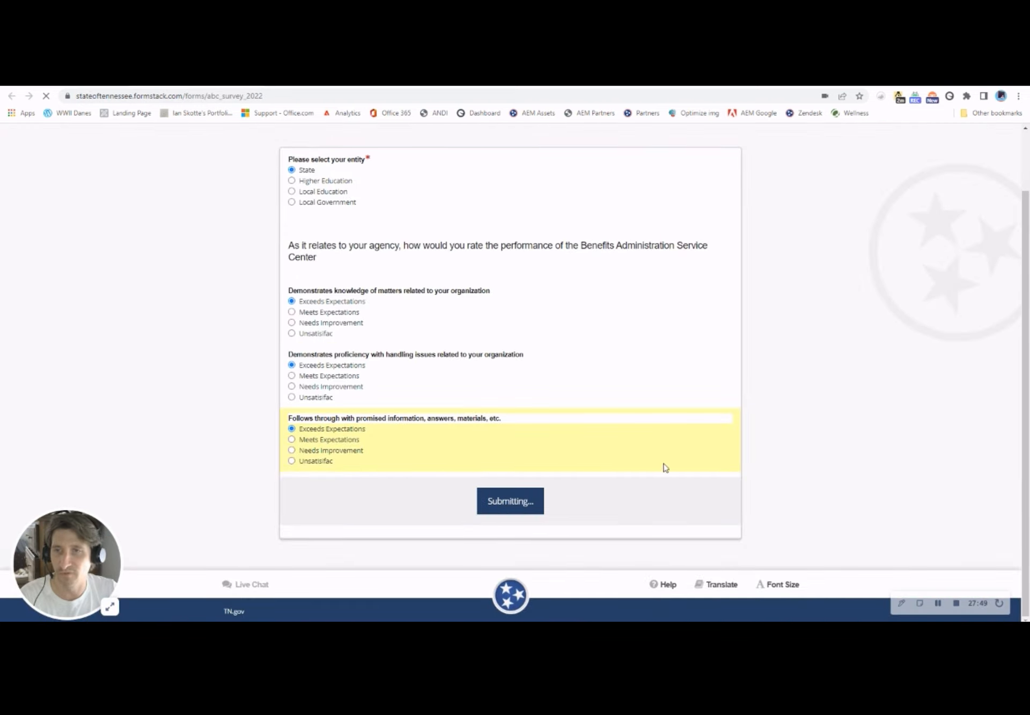